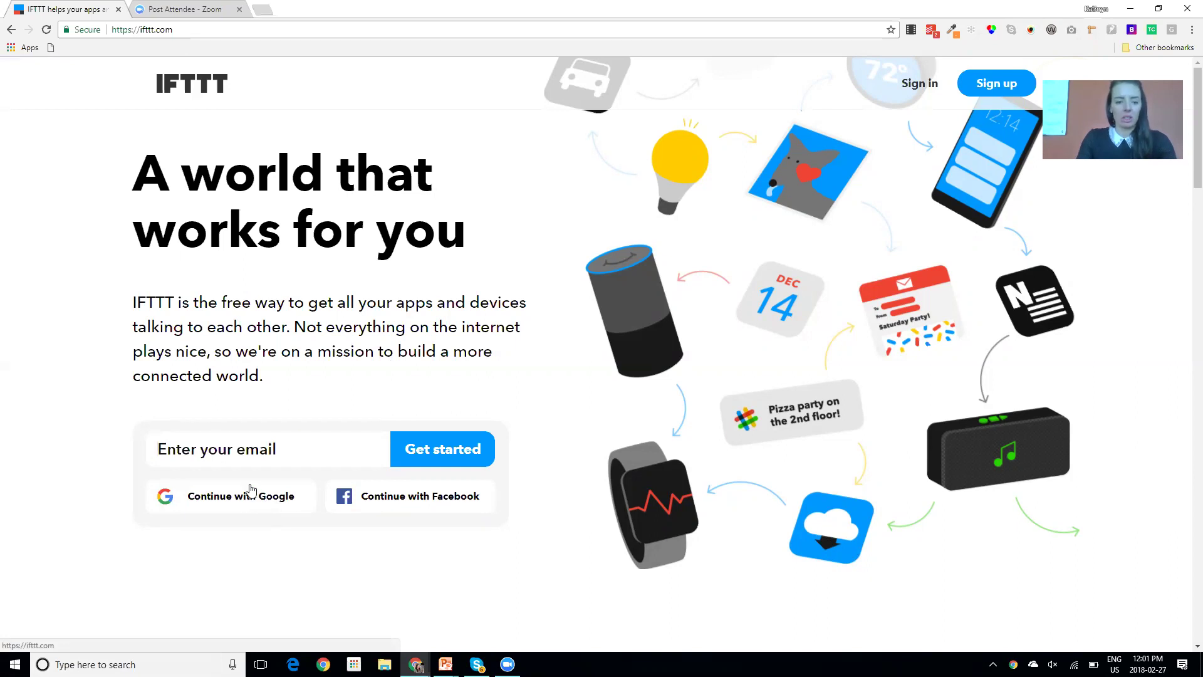
Step: Reload ifttt.com and sign in with a Google account to reach the Discover page
click(48, 30)
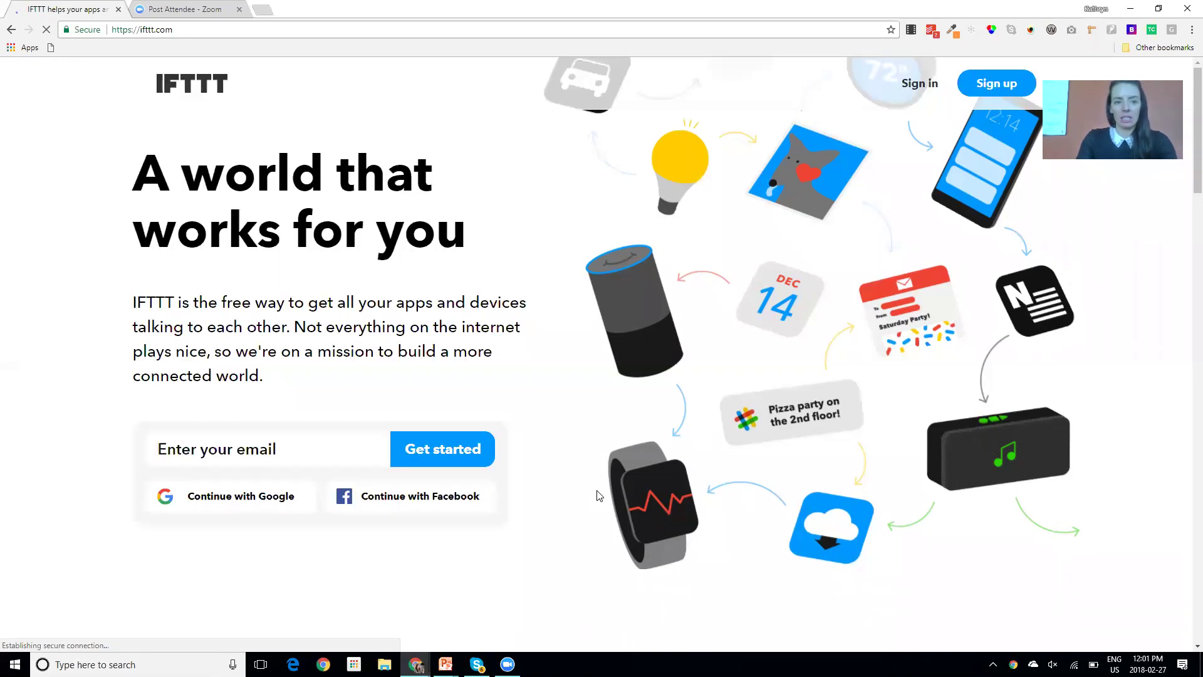
click(260, 502)
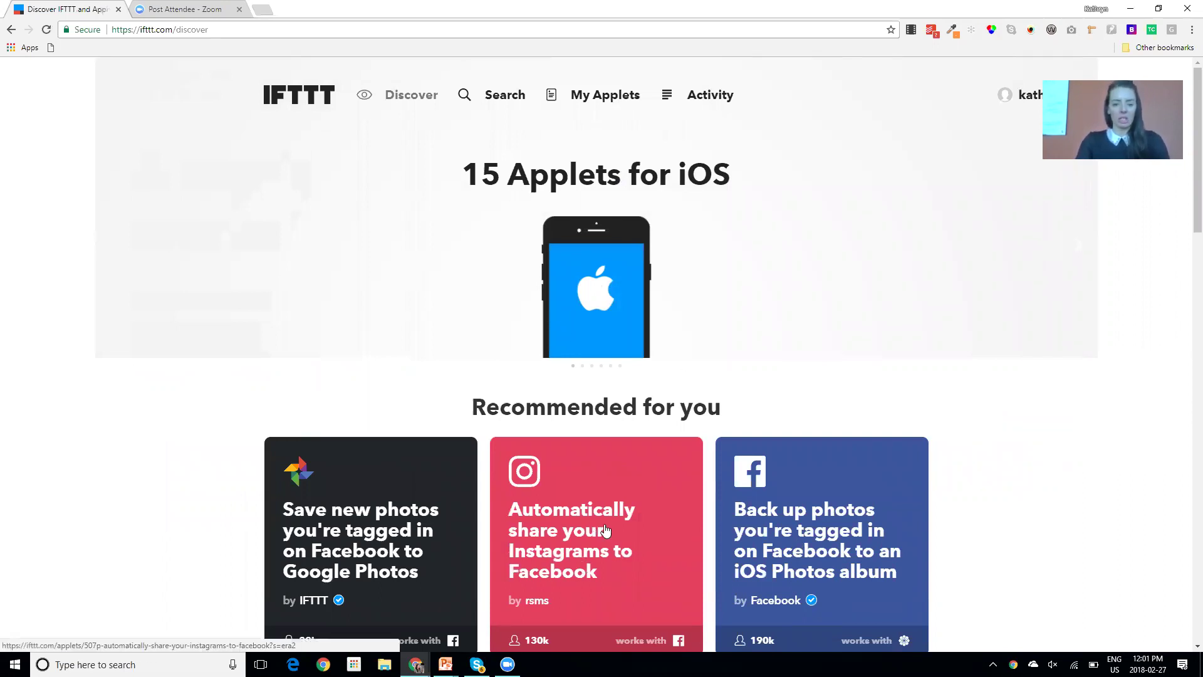
Step: From My Applets, create a new applet and pick RSS Feed as the trigger service
click(605, 97)
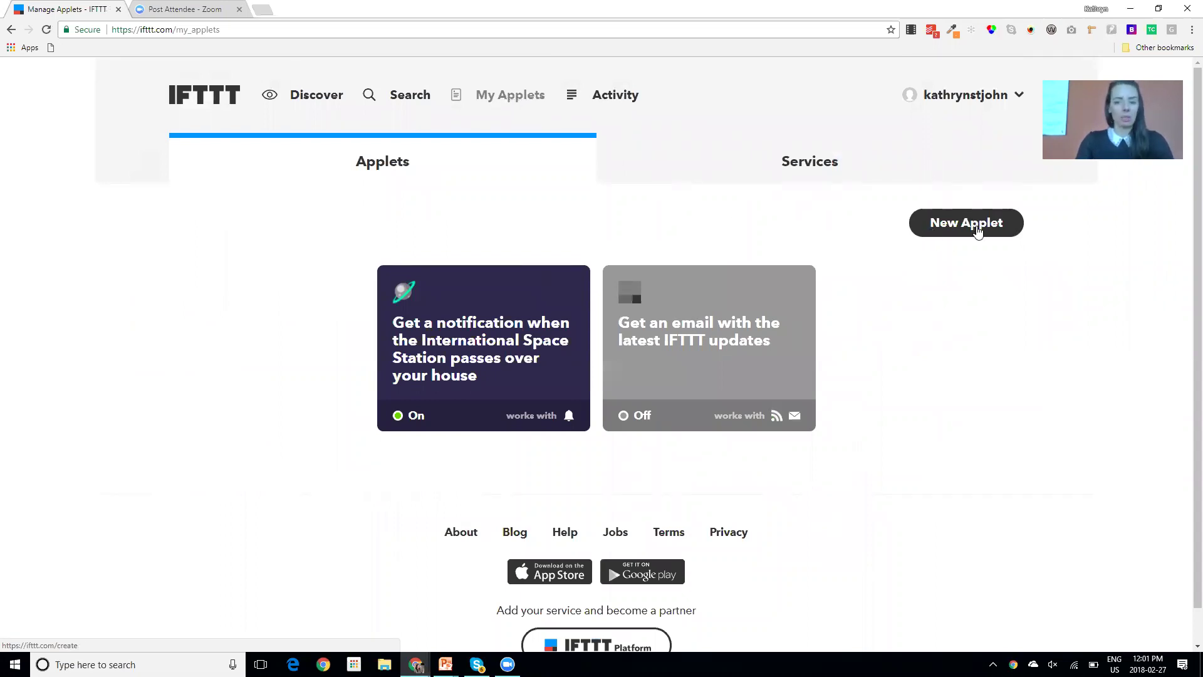
click(975, 228)
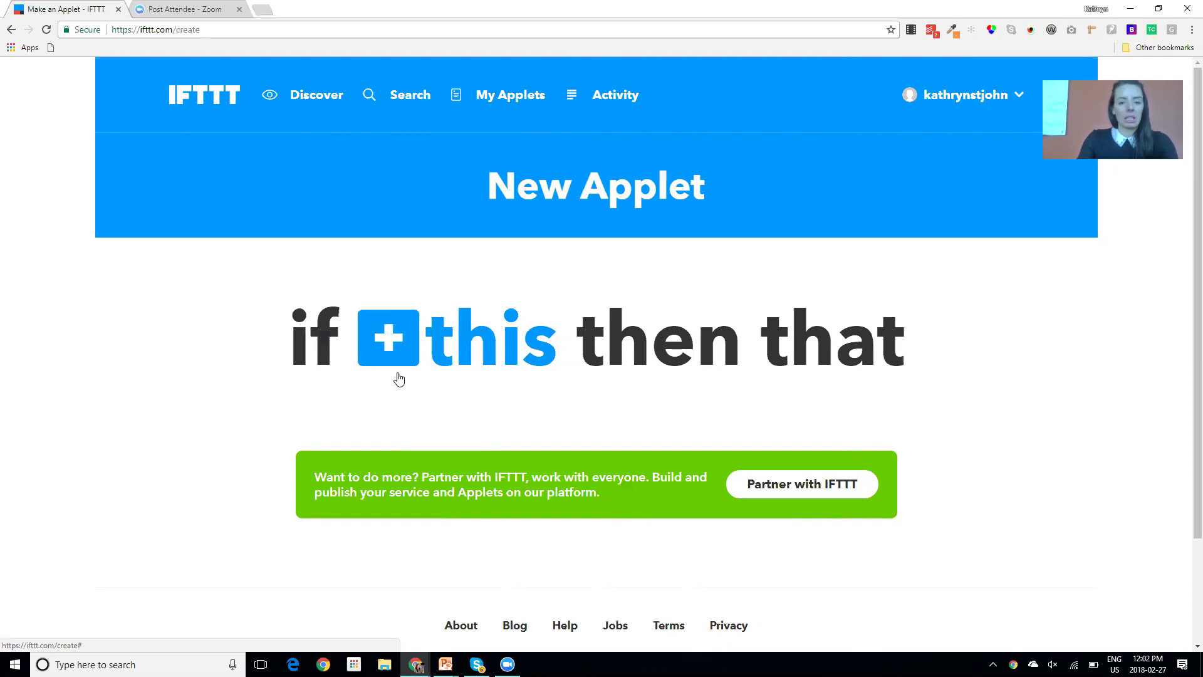
click(469, 346)
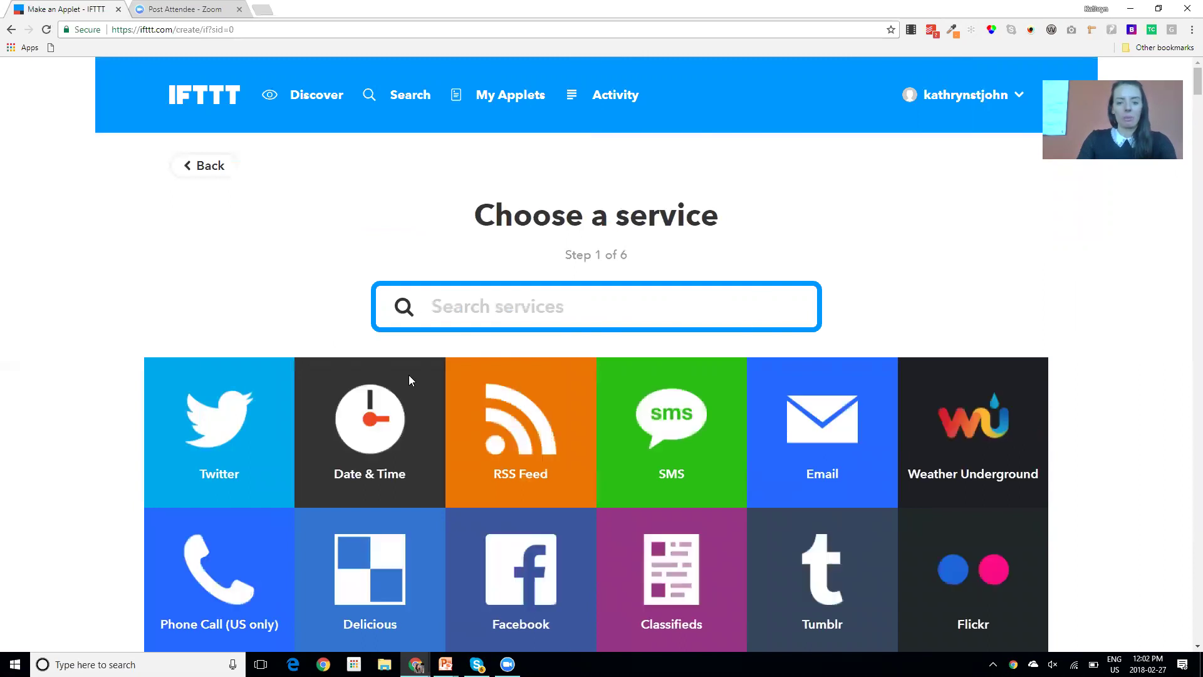
click(519, 439)
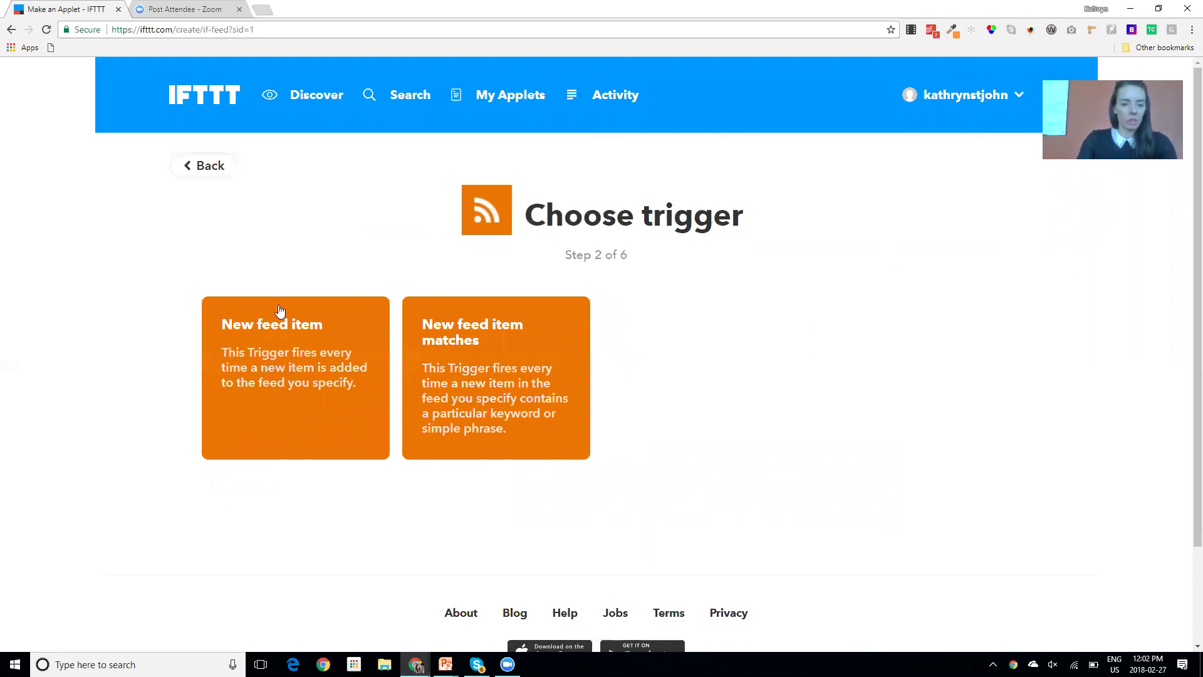
Step: Use the New feed item trigger with the pasted YouTube playlist videos.xml feed URL
click(306, 322)
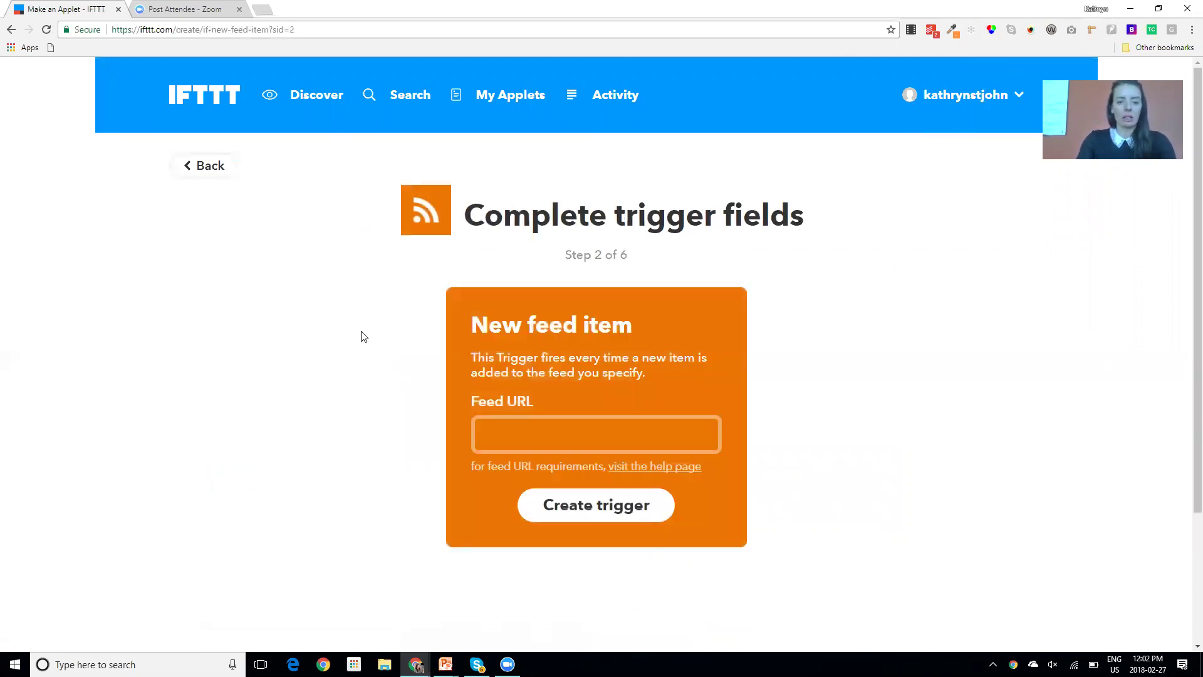
click(501, 438)
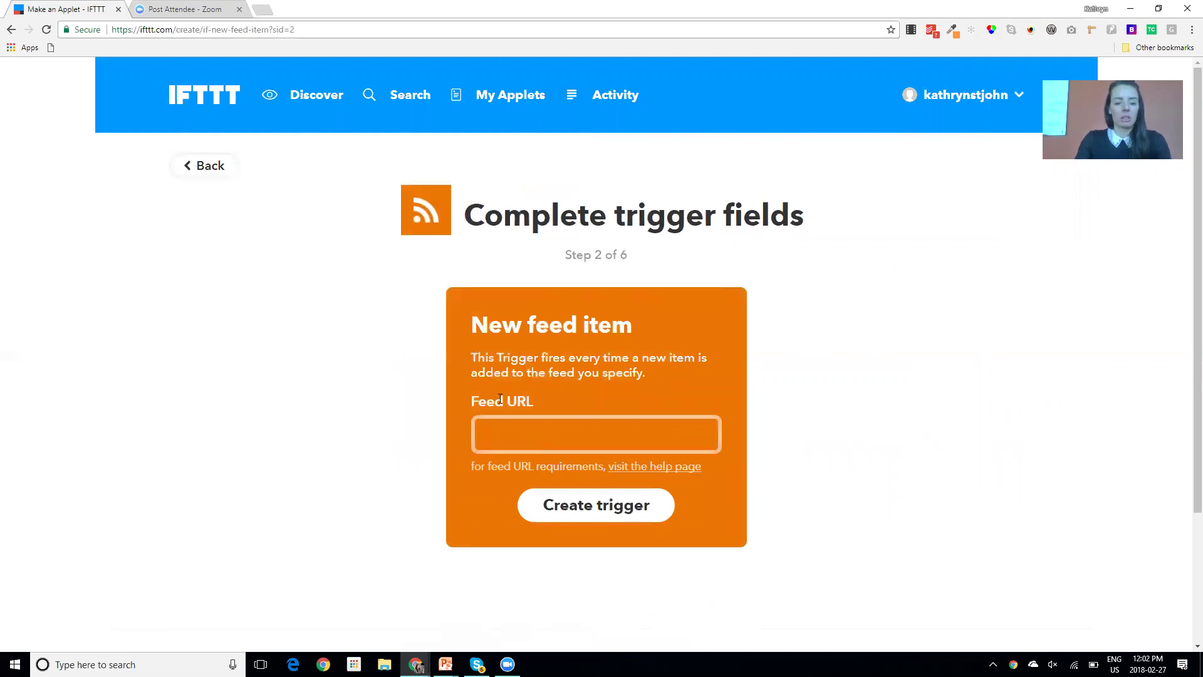
text(https://www.youtube.com/feeds/videos.xml?playlist_id=PLZnRu0sAaZWSZlkHf1WlFrcl-V0XSGQvz)
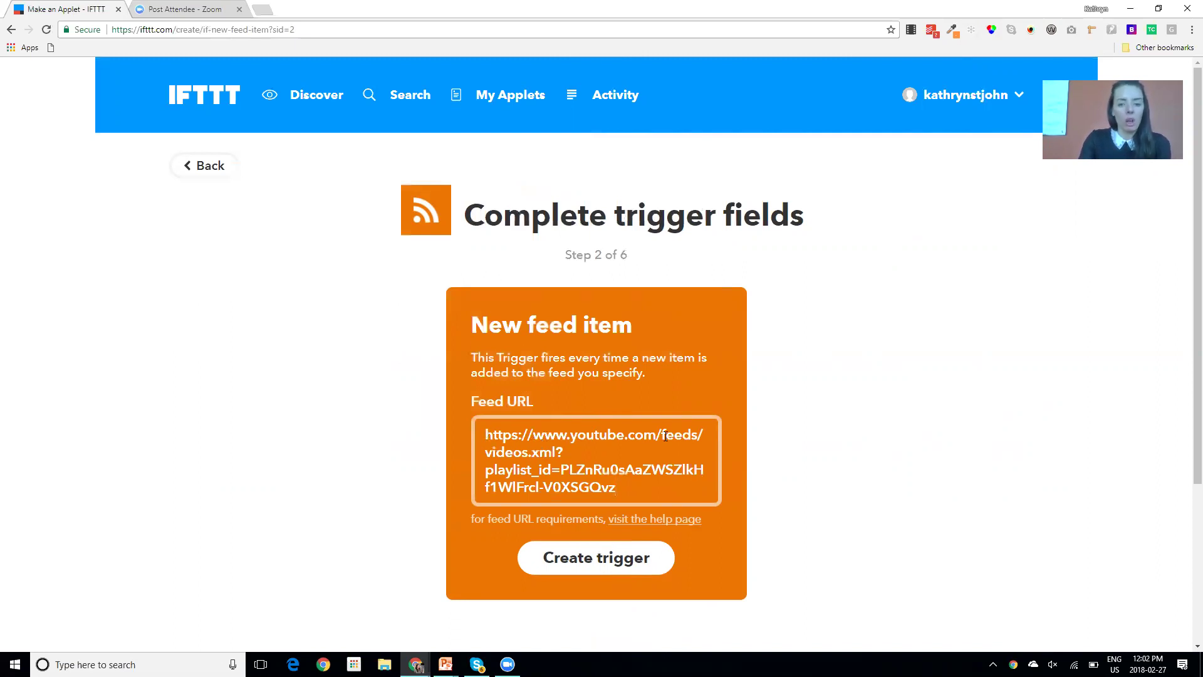
drag(663, 432, 703, 432)
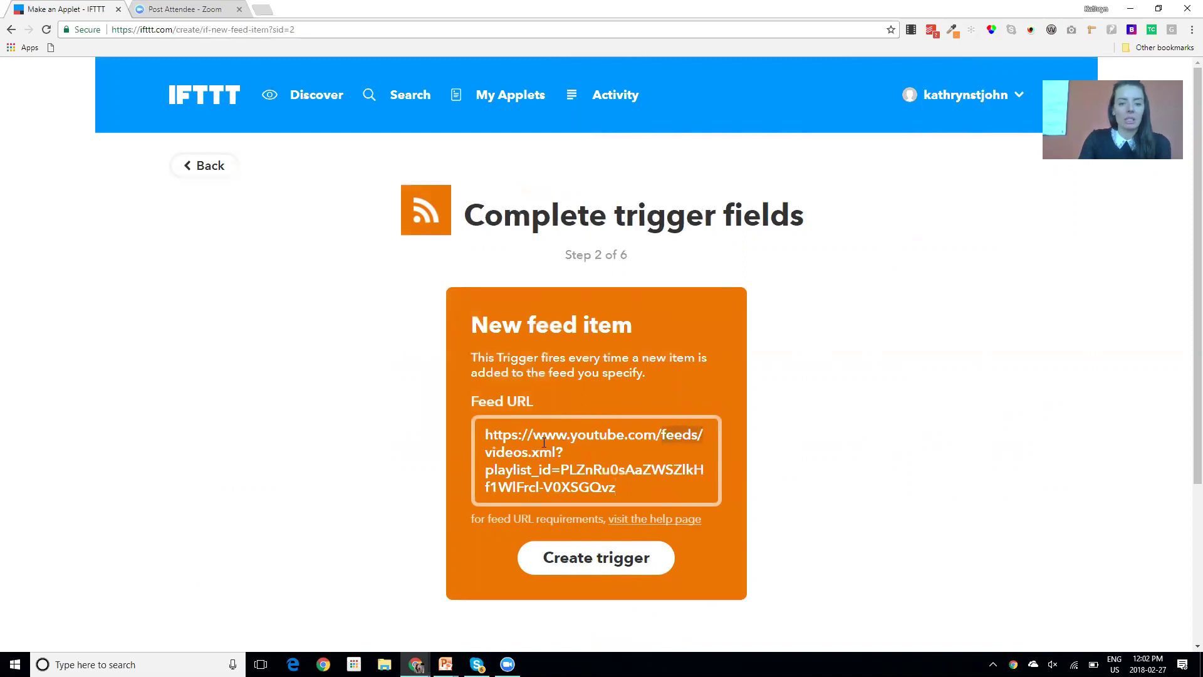
mouse_move(487, 453)
mouse_down()
mouse_move(544, 450)
mouse_move(492, 452)
mouse_up()
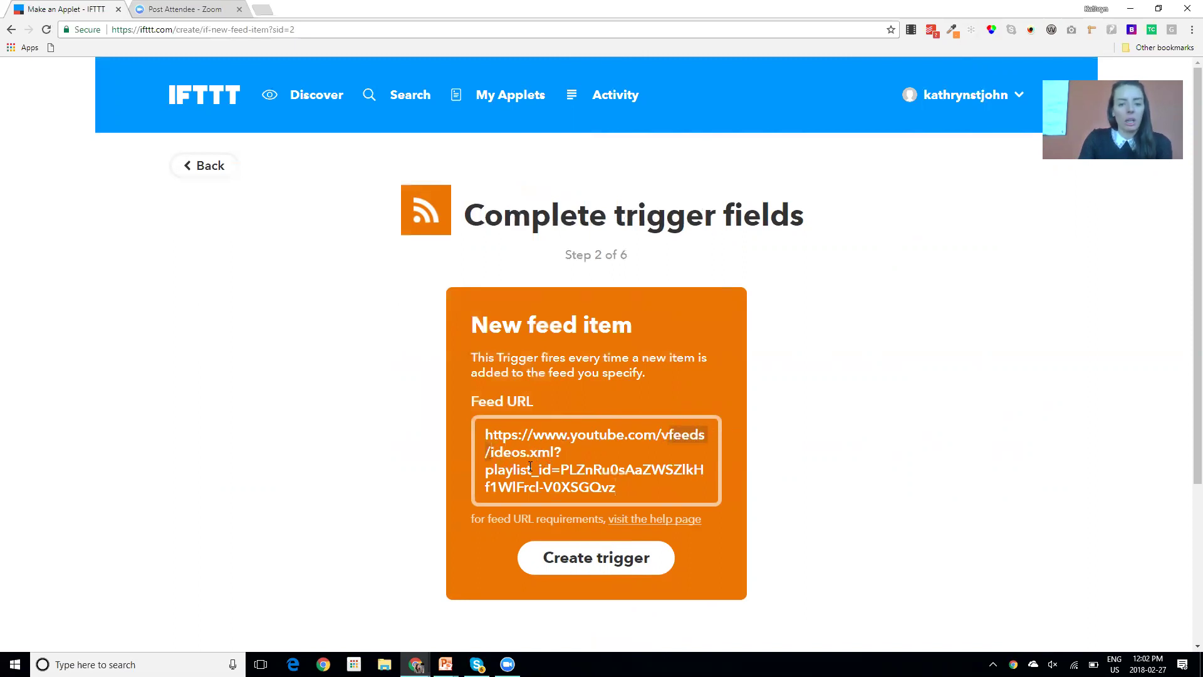
key(ctrl+z)
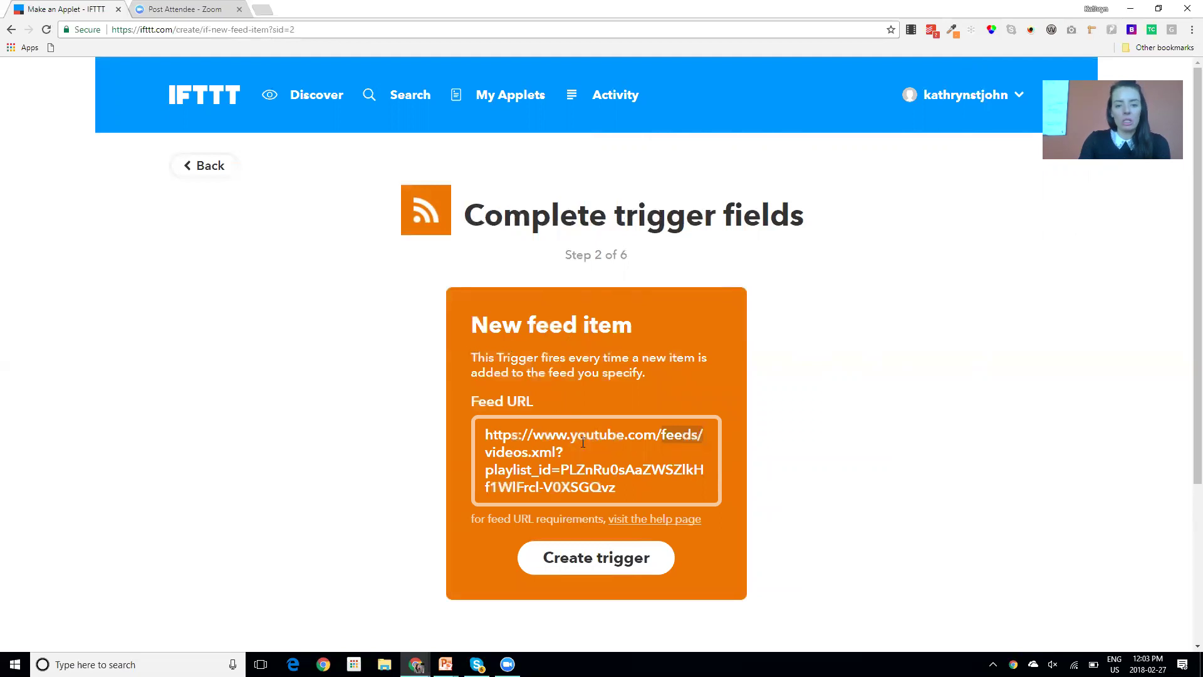
click(626, 557)
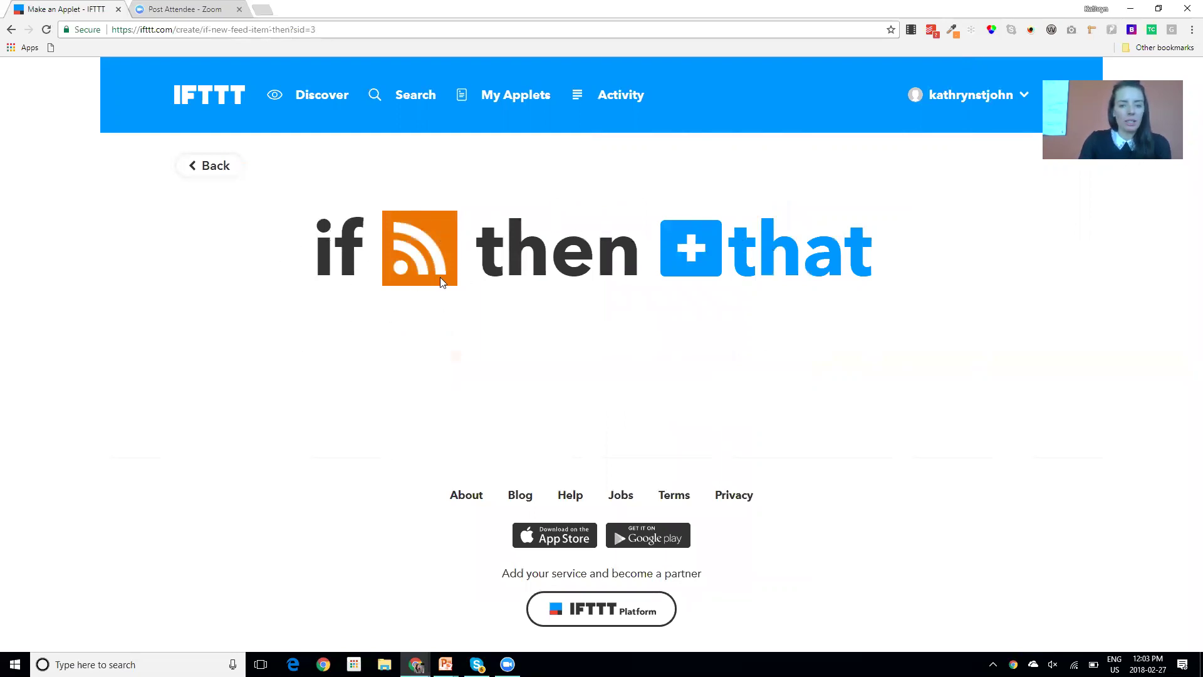
Step: Select the Facebook Pages tile from the action service grid
click(792, 260)
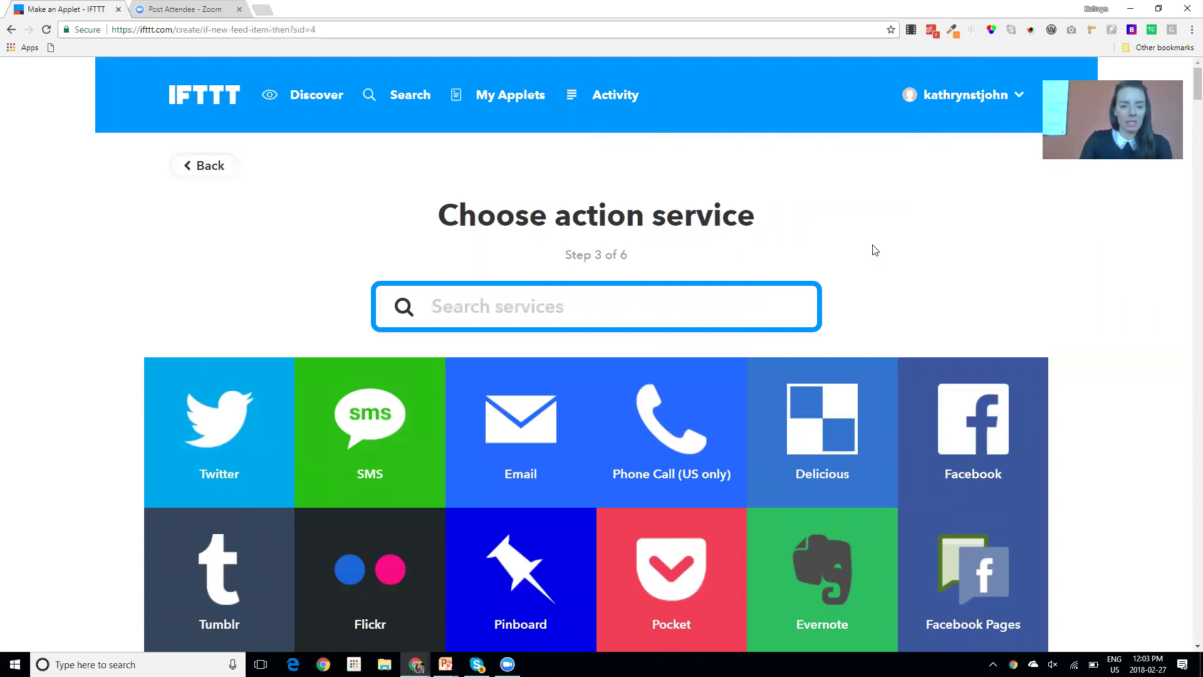
scroll(904, 257, down, 2)
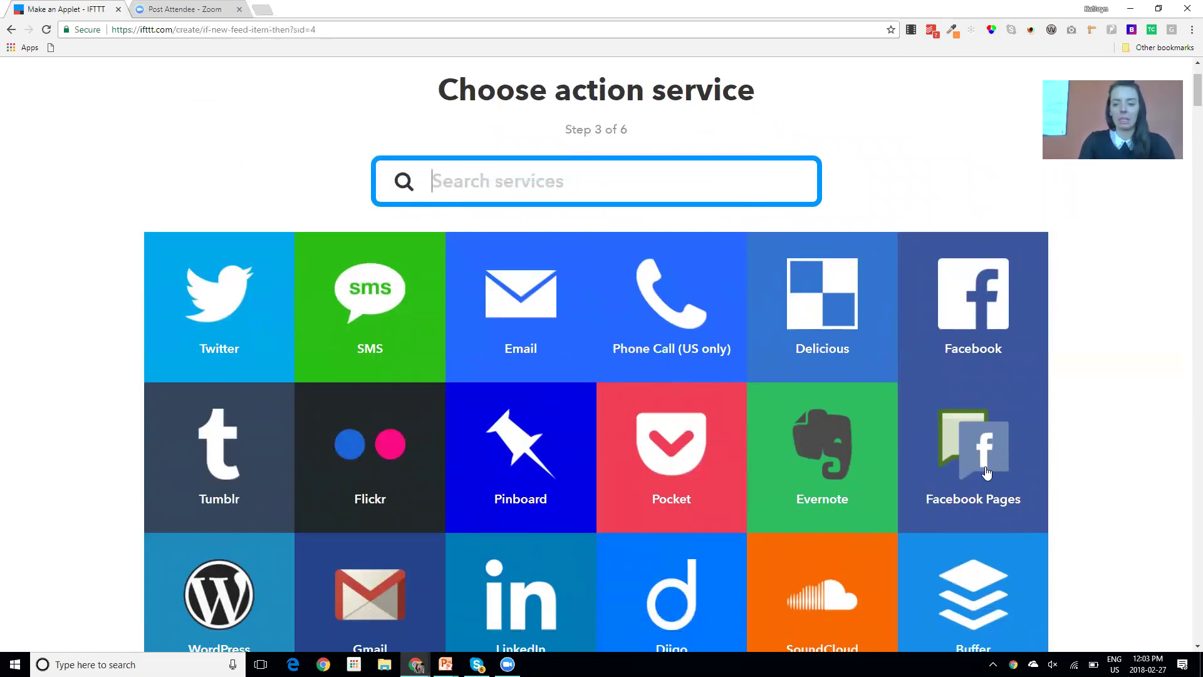
click(996, 464)
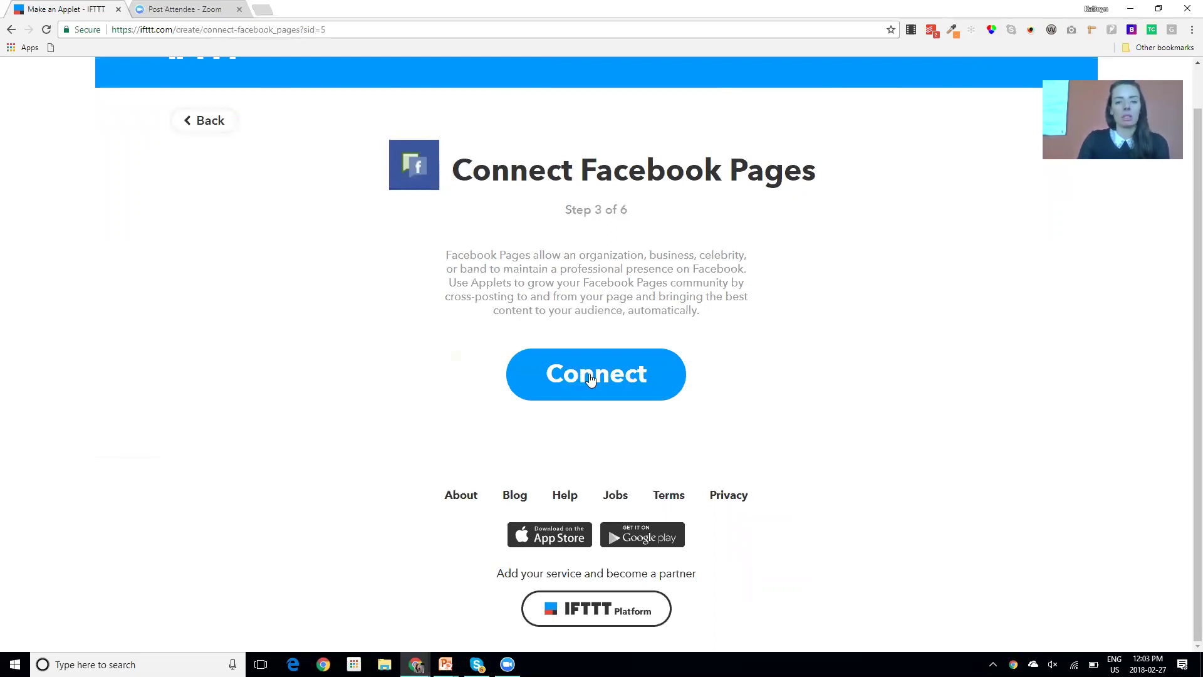
Step: Connect Facebook Pages by logging in with the account password and declining password saving
click(586, 376)
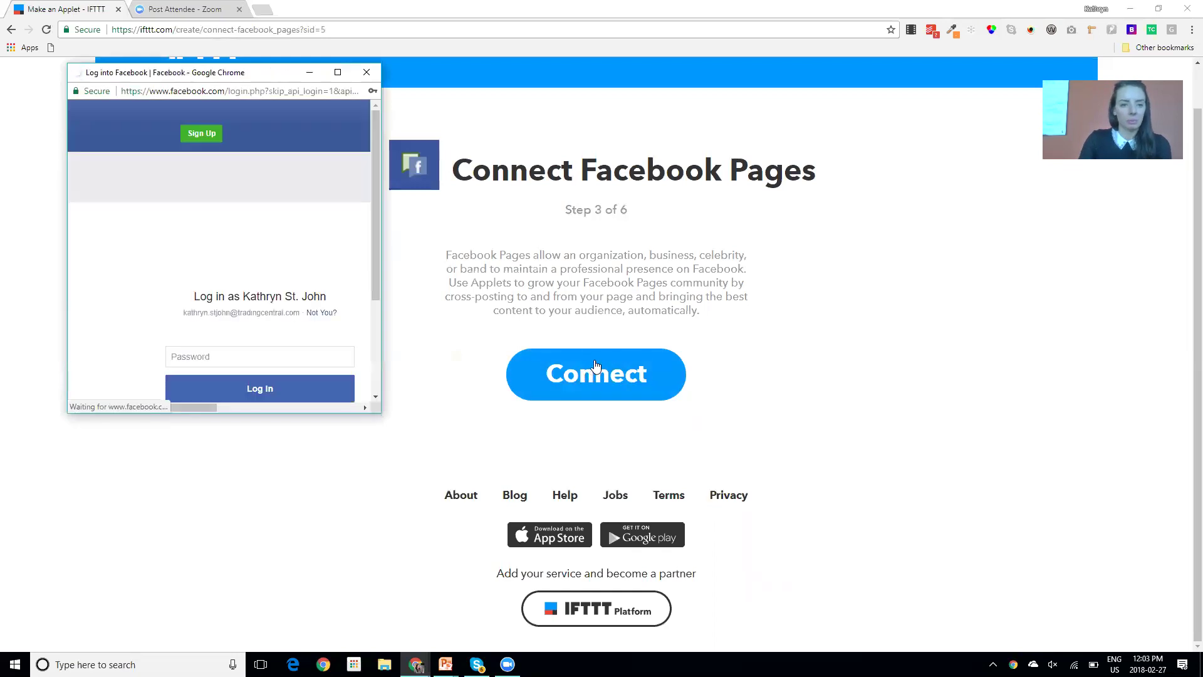
text(•)
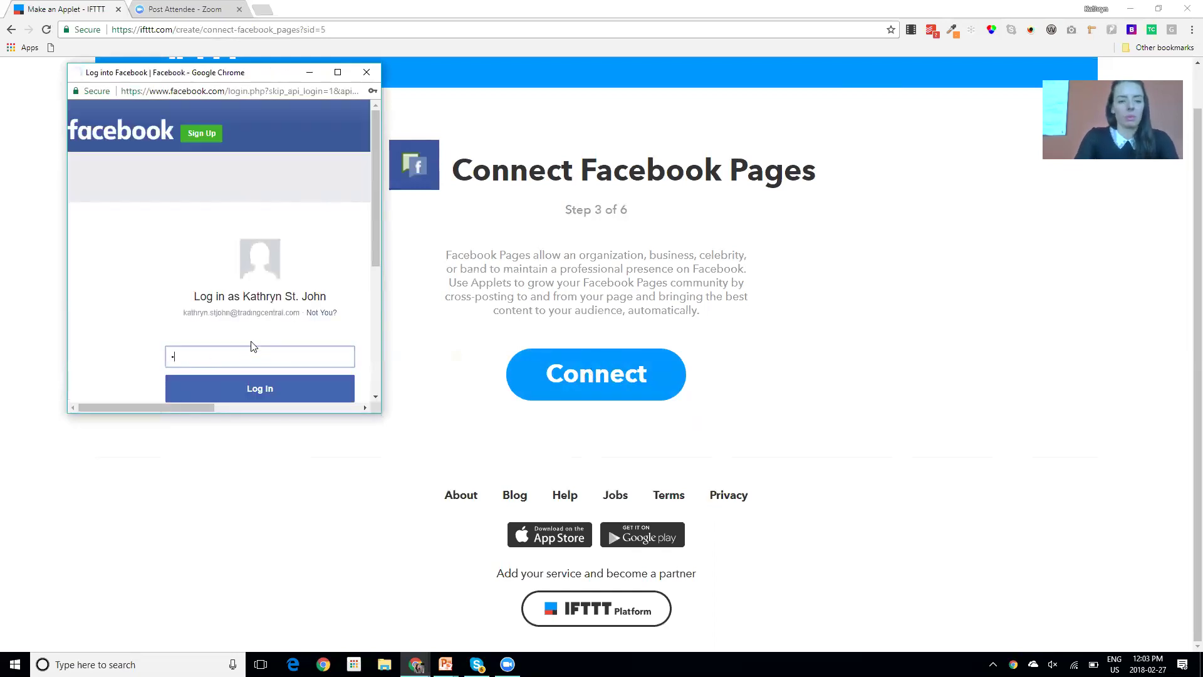
text(••••••••••••••)
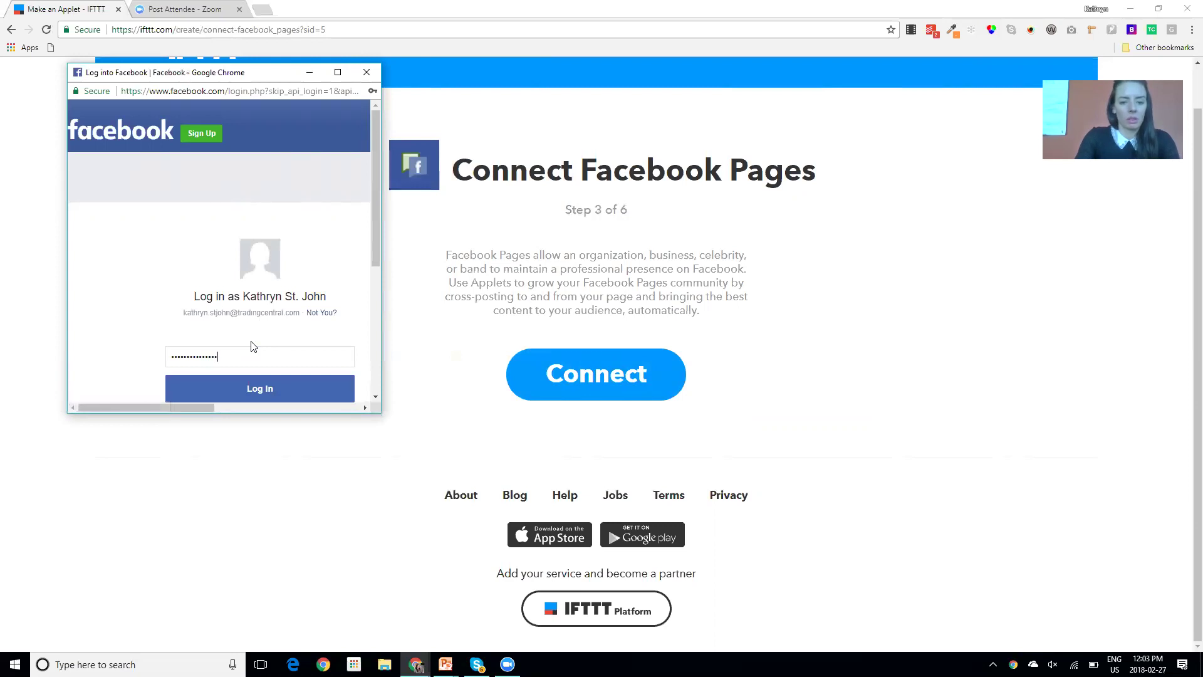
key(ctrl+a)
text(••••••••••••)
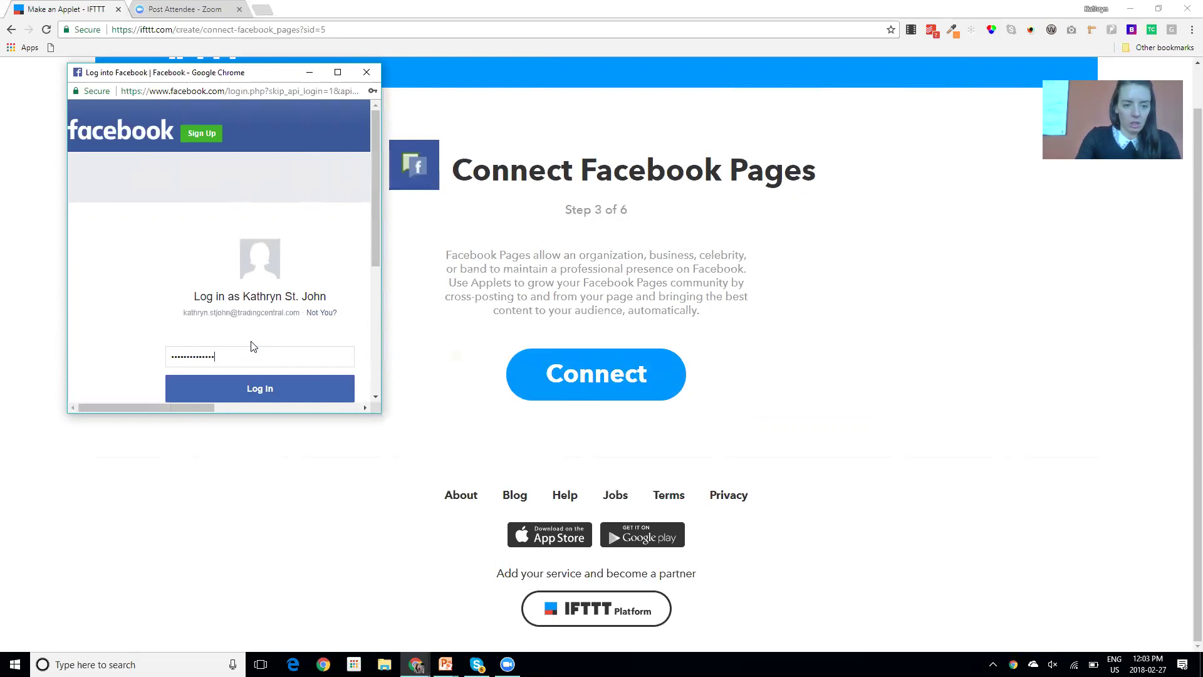
scroll(266, 346, down, 1)
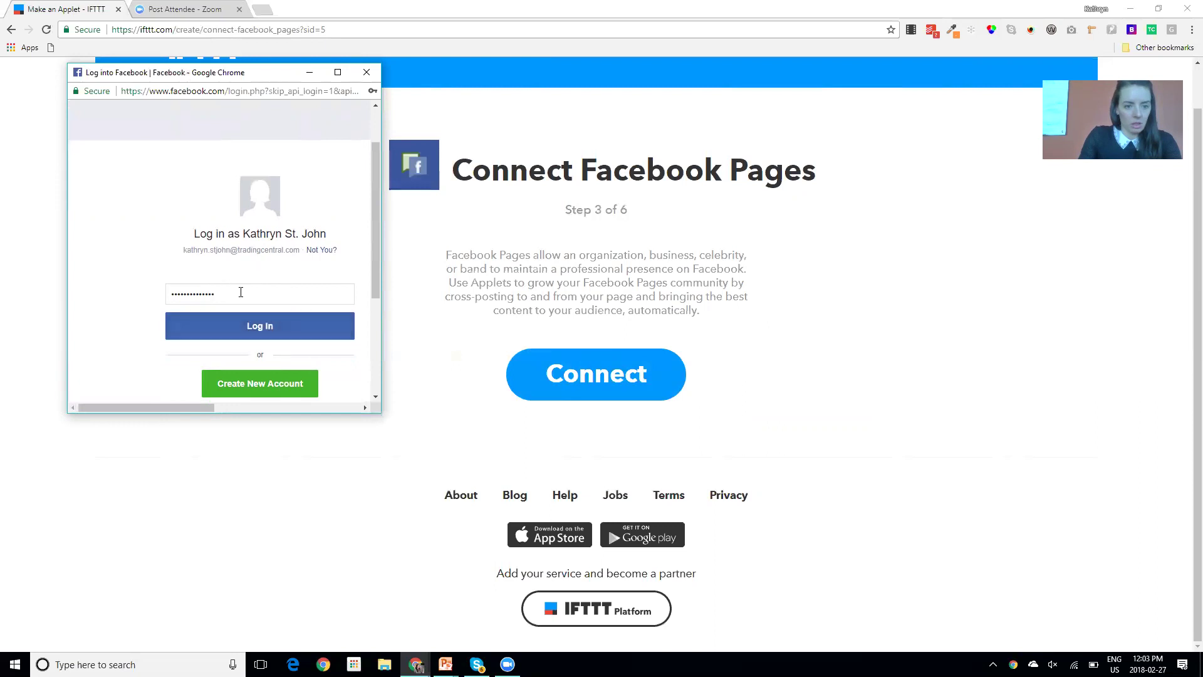
key(ctrl+a)
text(••)
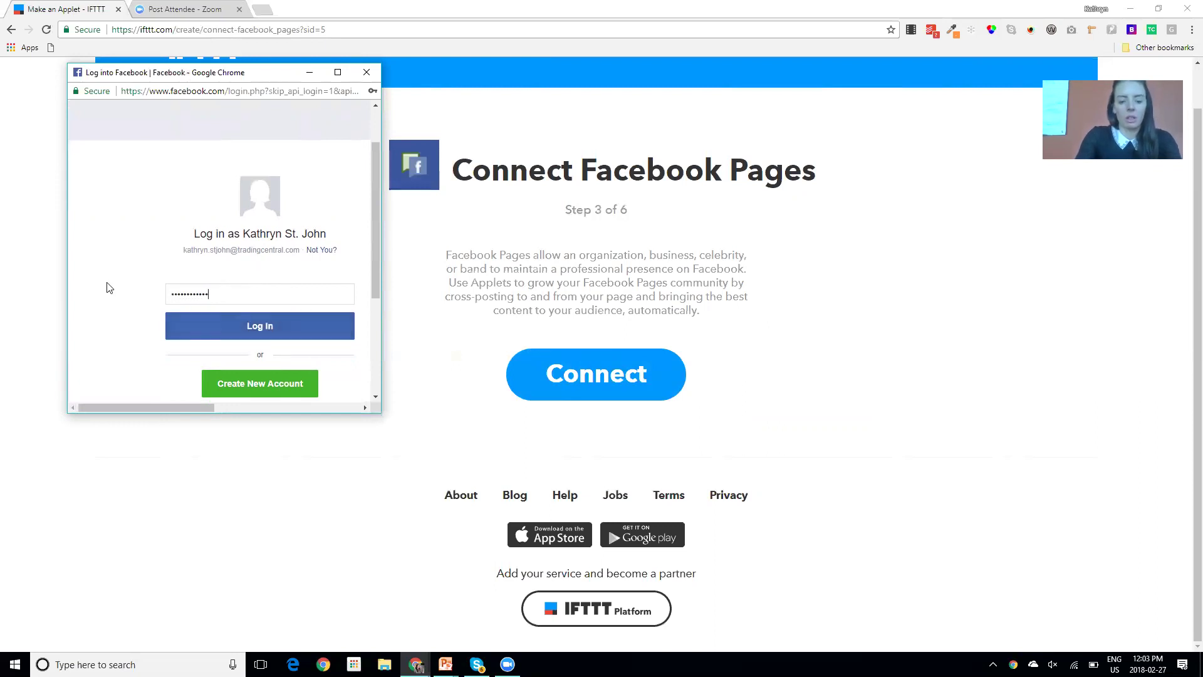
click(260, 326)
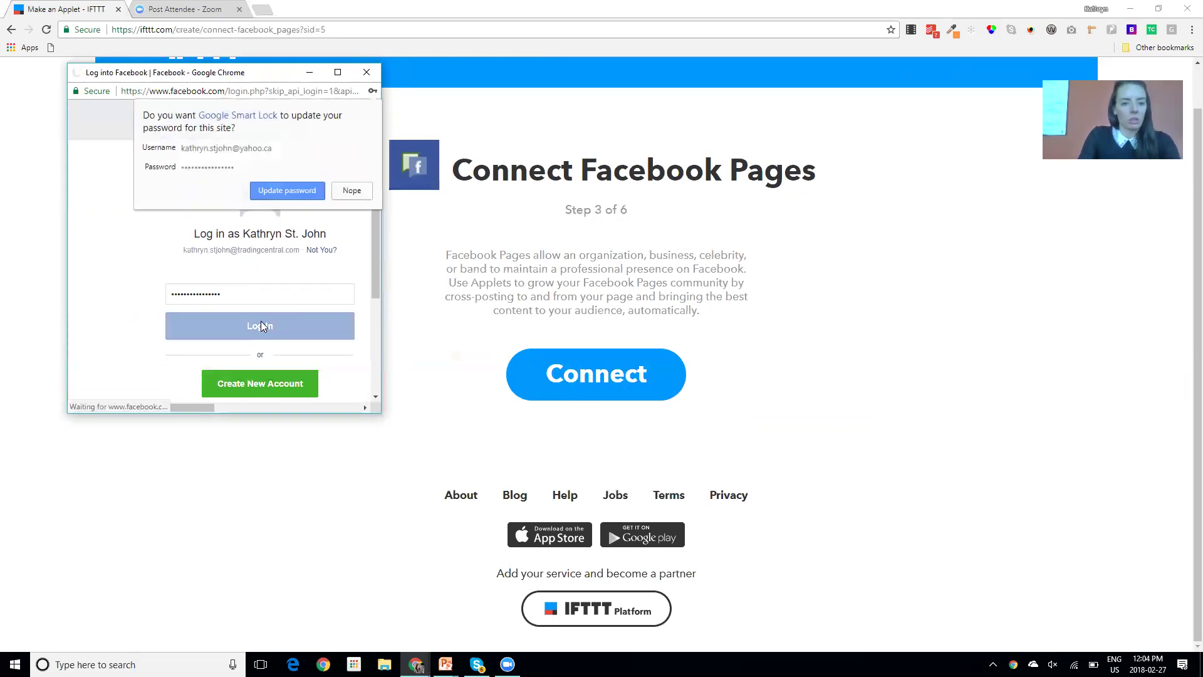
click(351, 195)
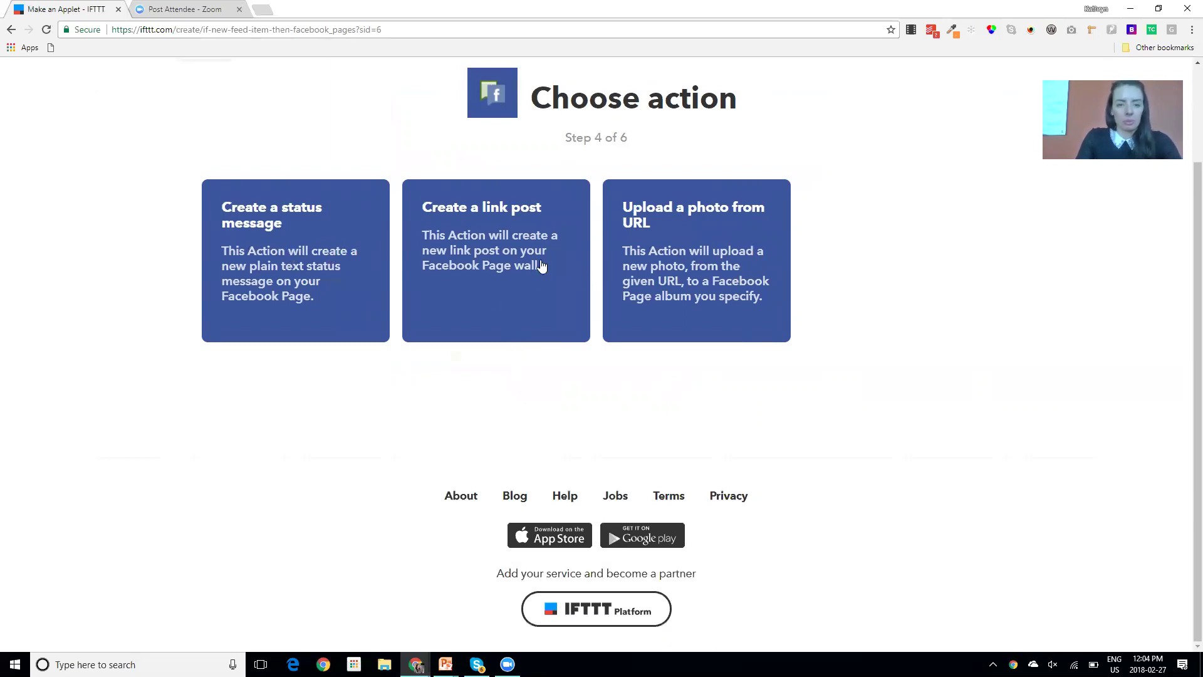
Step: Use 'Create a link post' with EntryUrl link and message 'Here is my latest video:' plus EntryTitle
click(509, 250)
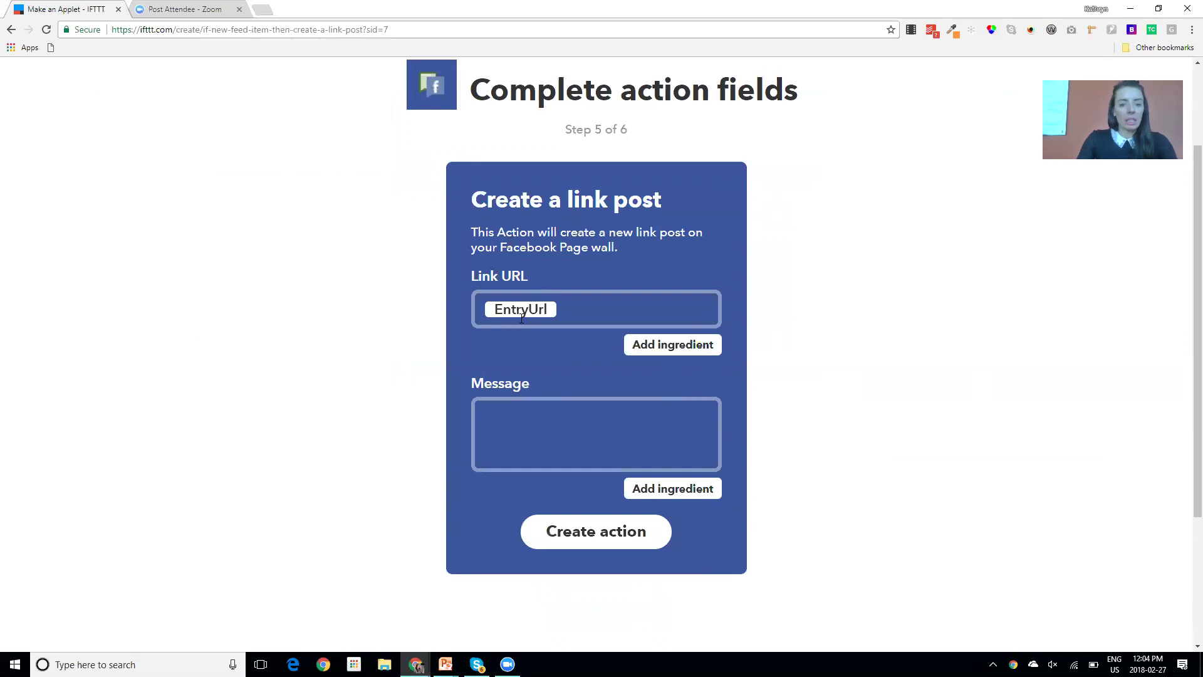
click(574, 312)
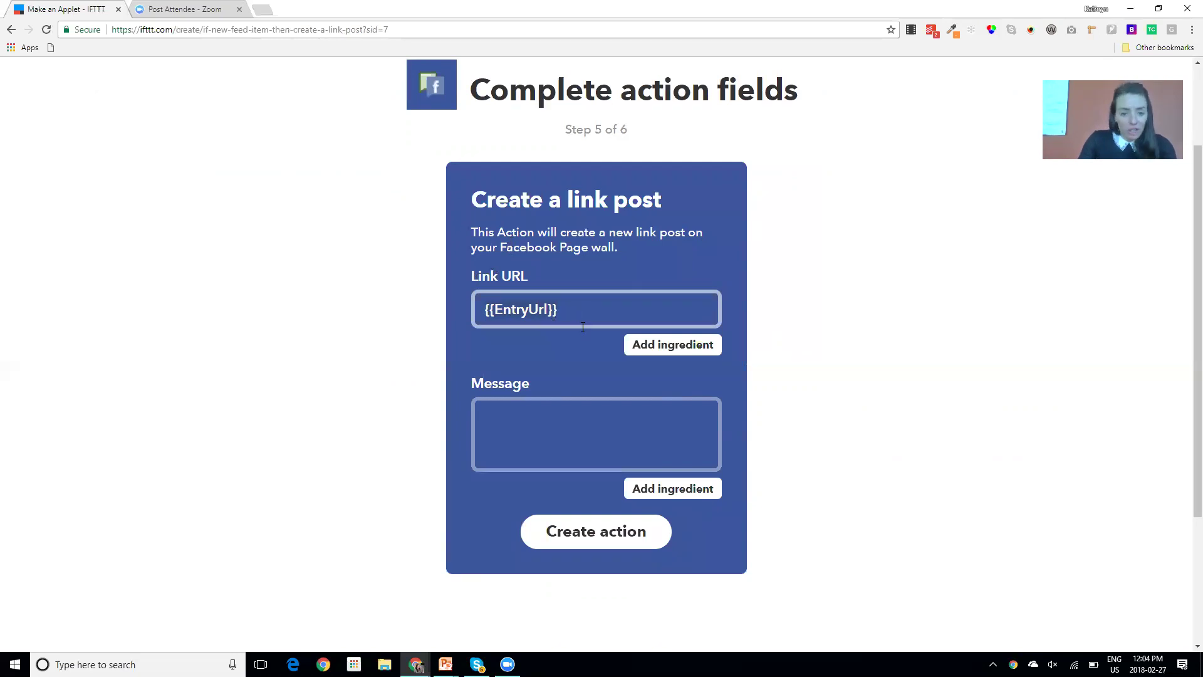
click(562, 419)
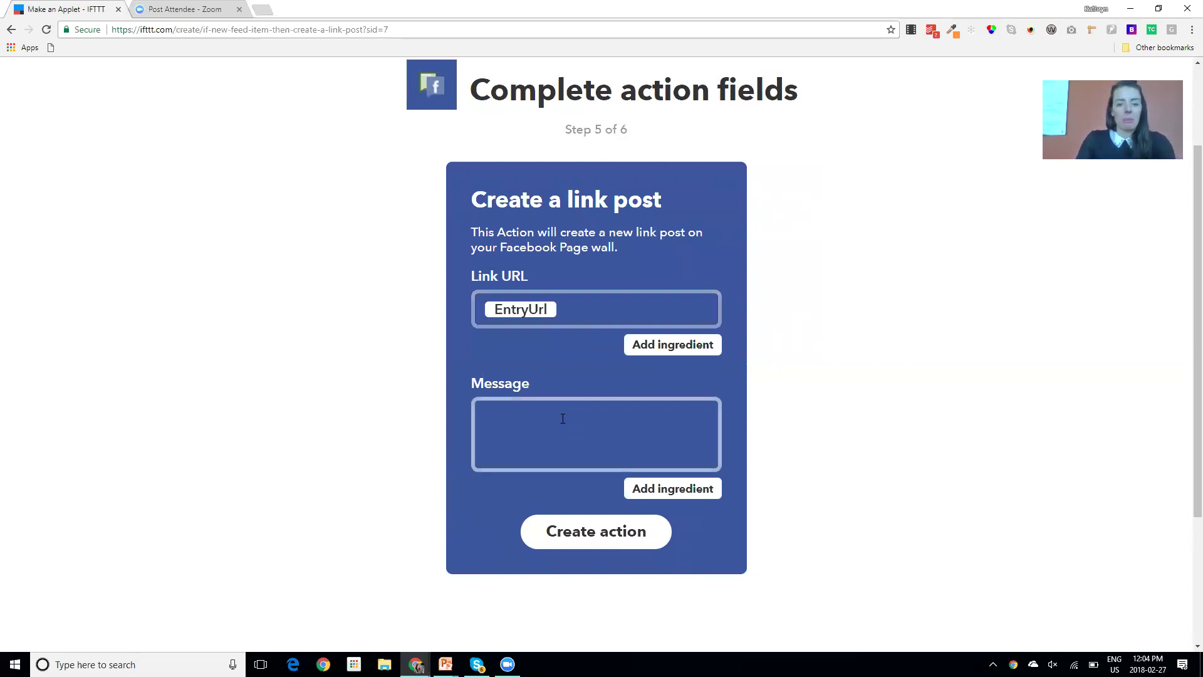
click(676, 492)
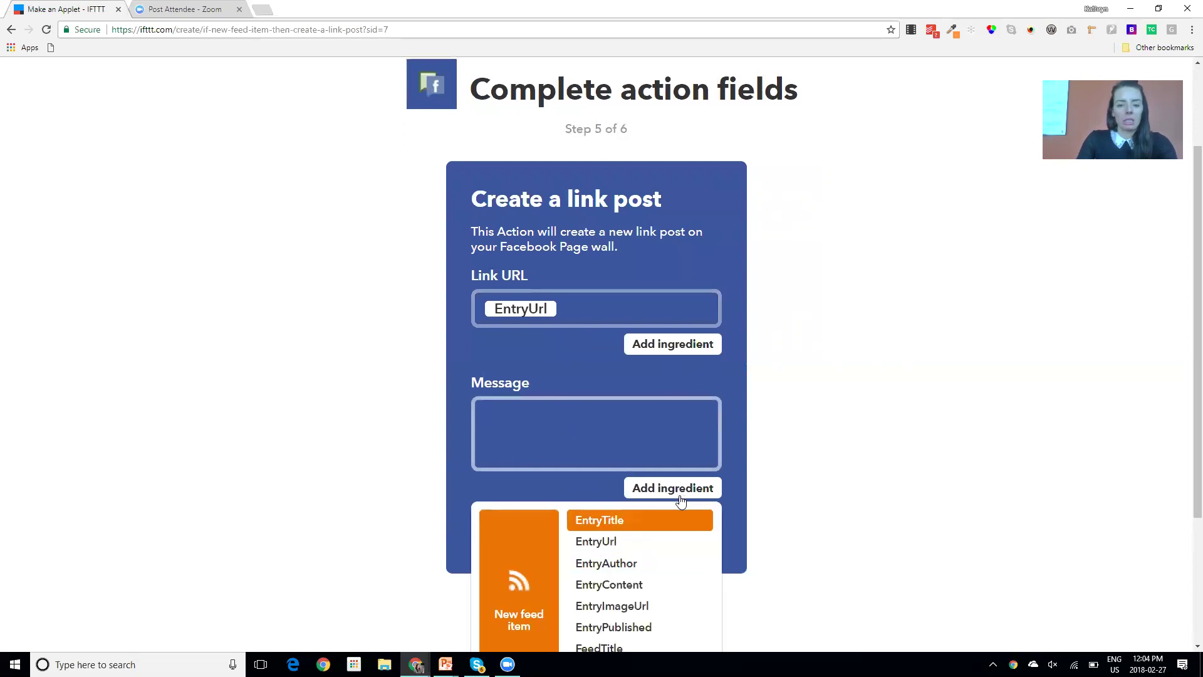
scroll(629, 486, down, 1)
click(606, 462)
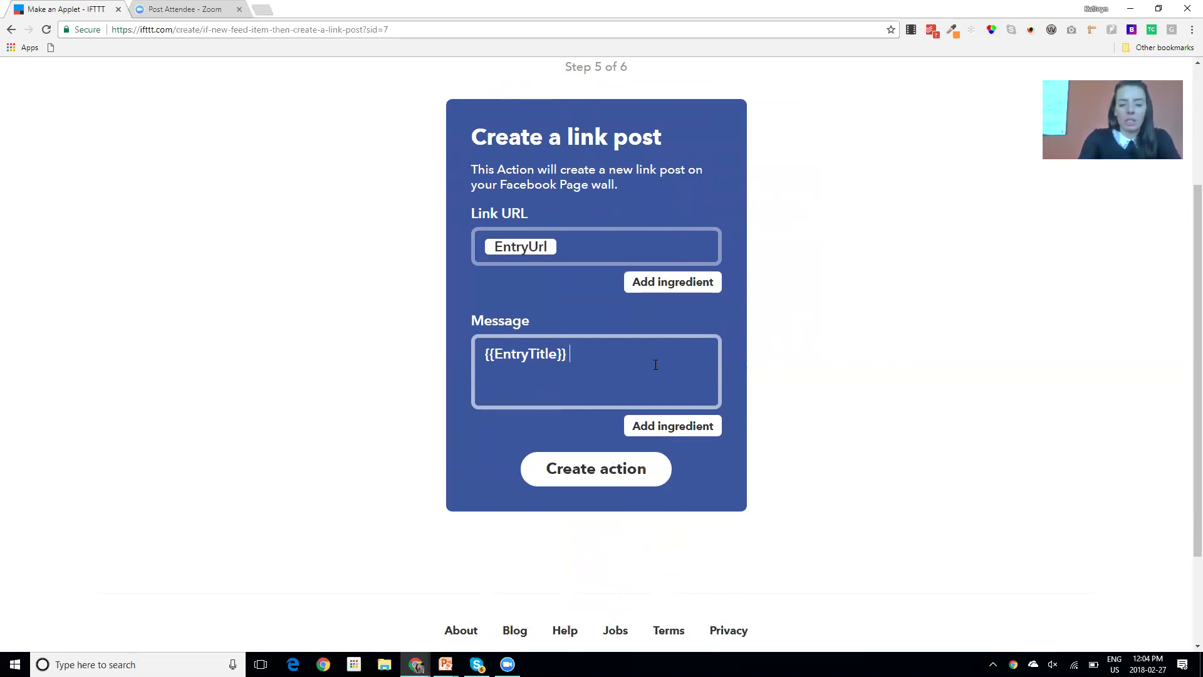
text(Here is my la)
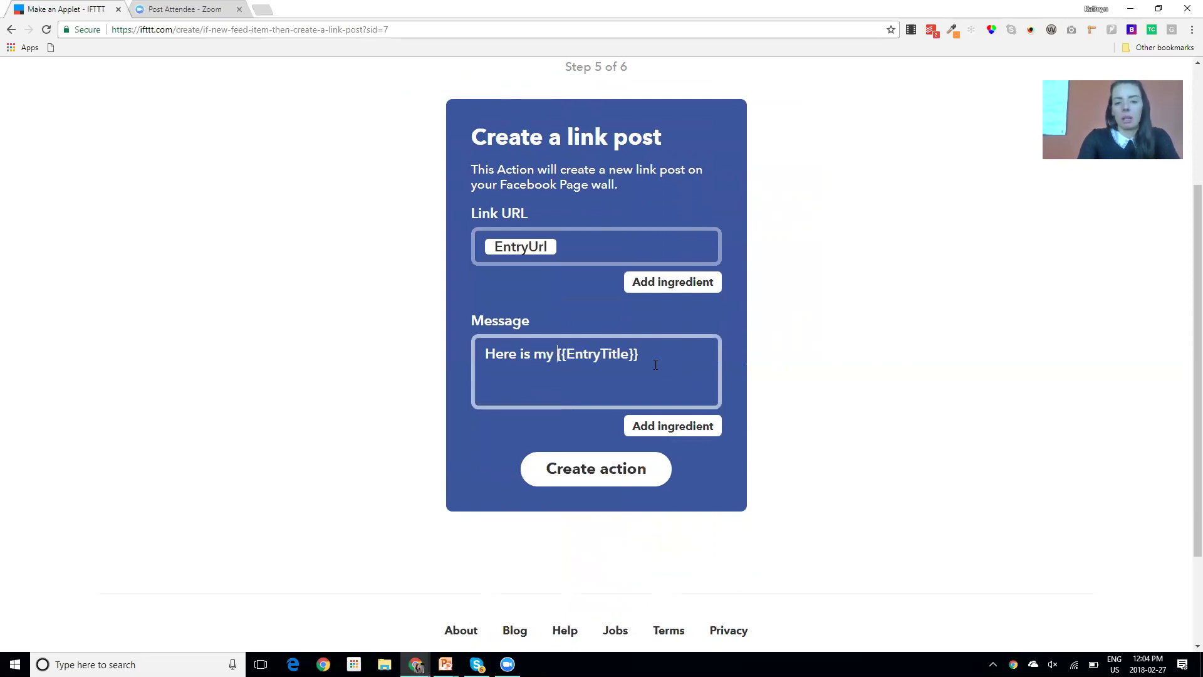
text(test video:)
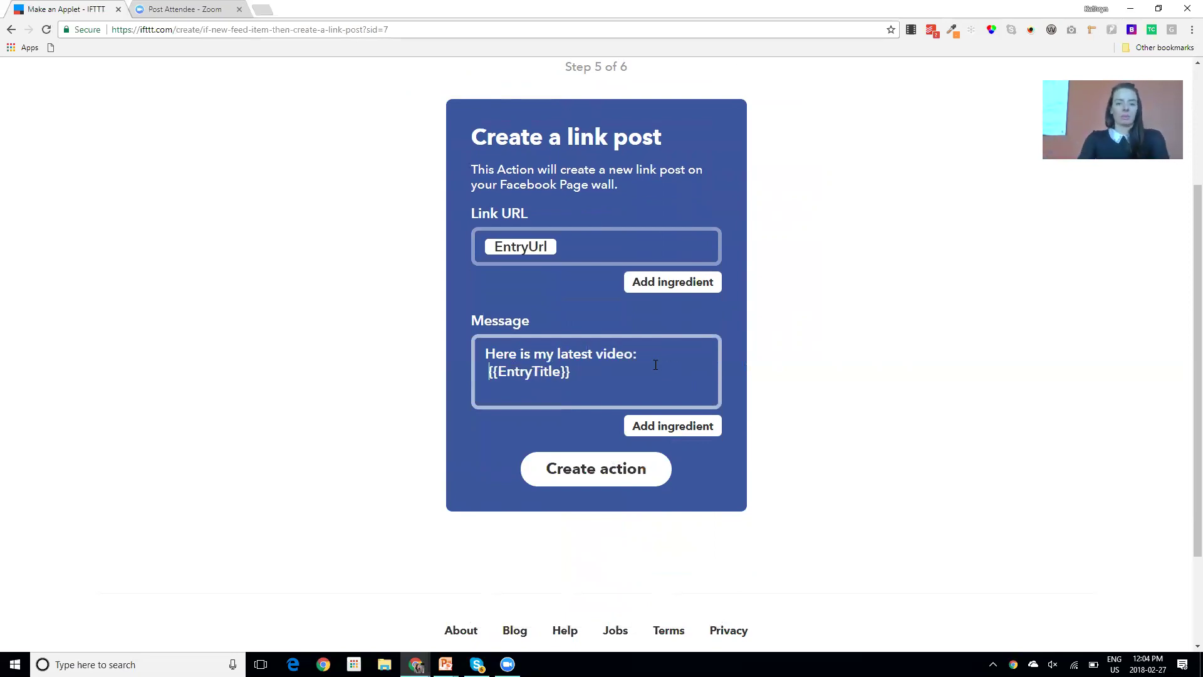
Step: Save the action and replace the feed URL in the applet title with 'TC YouTube Playlist'
click(628, 473)
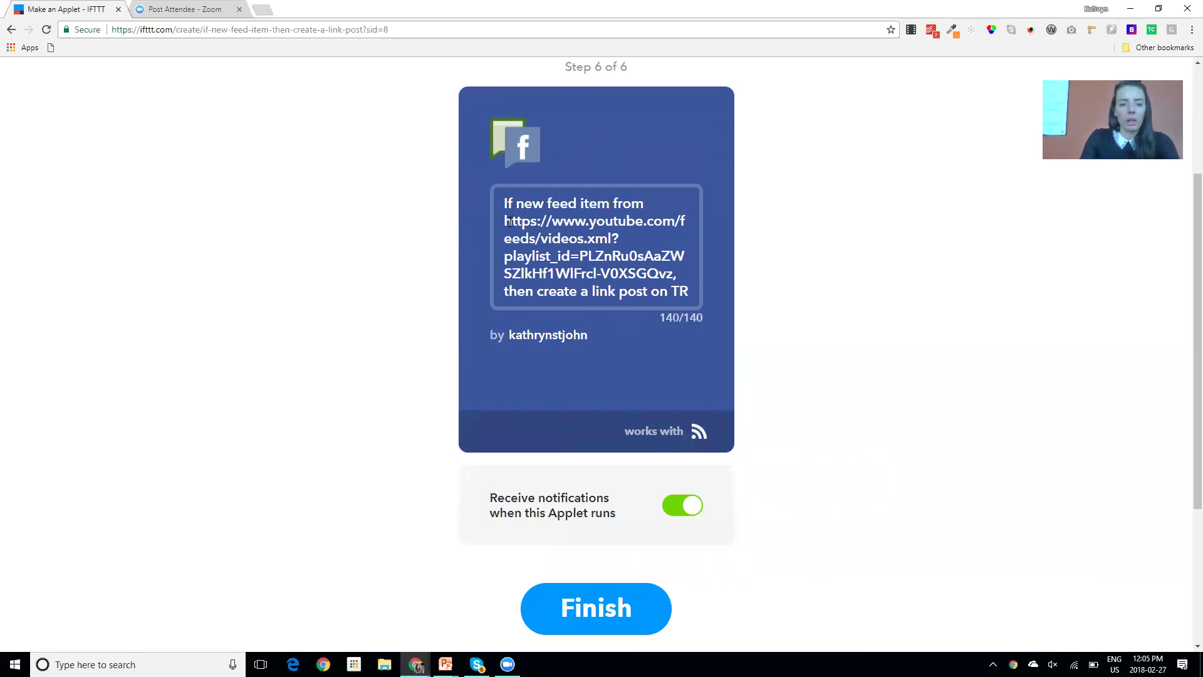
drag(503, 221, 681, 263)
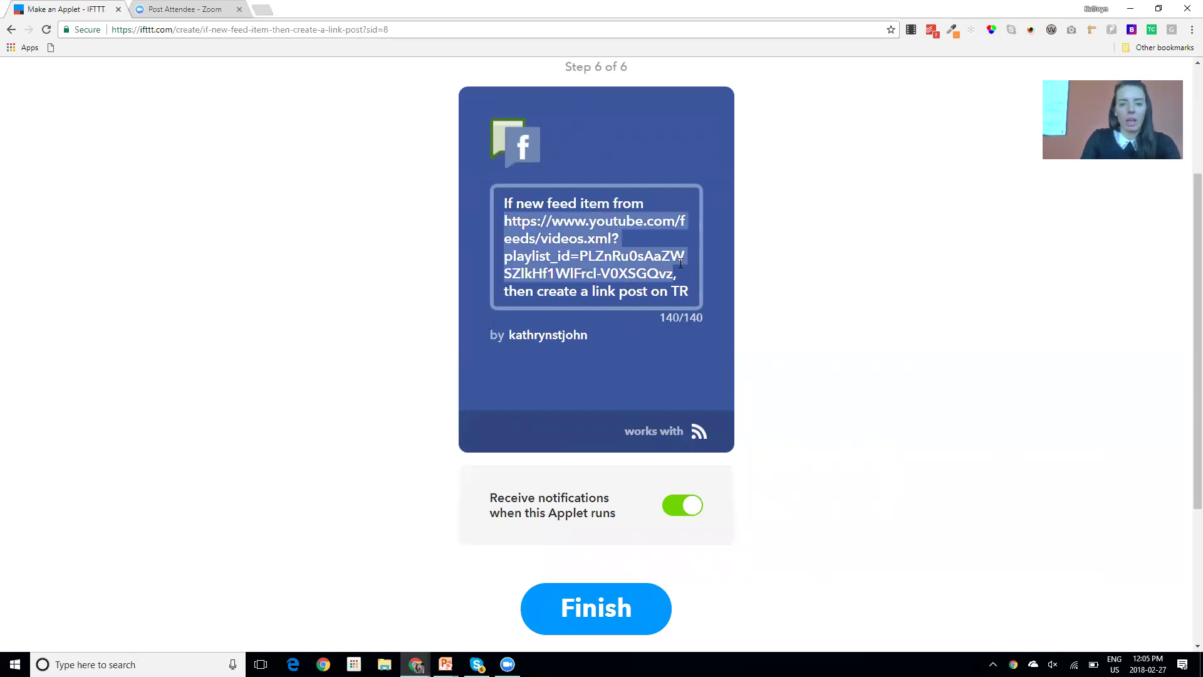
text(TC YouTube)
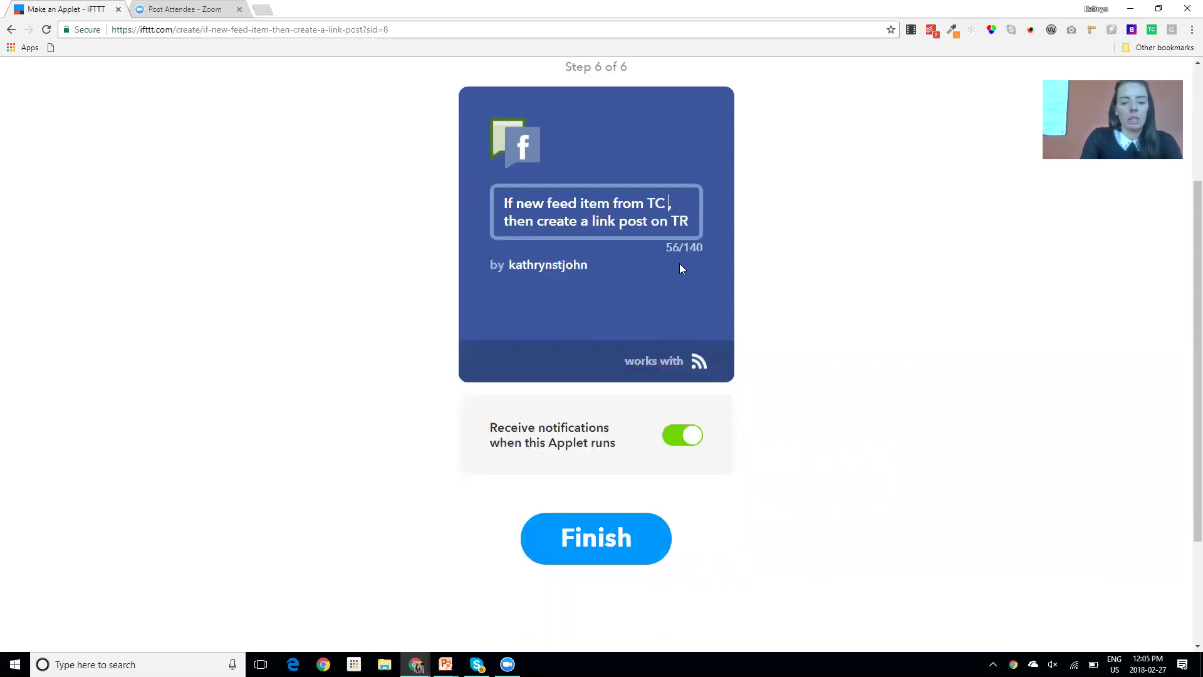
text( Playlist)
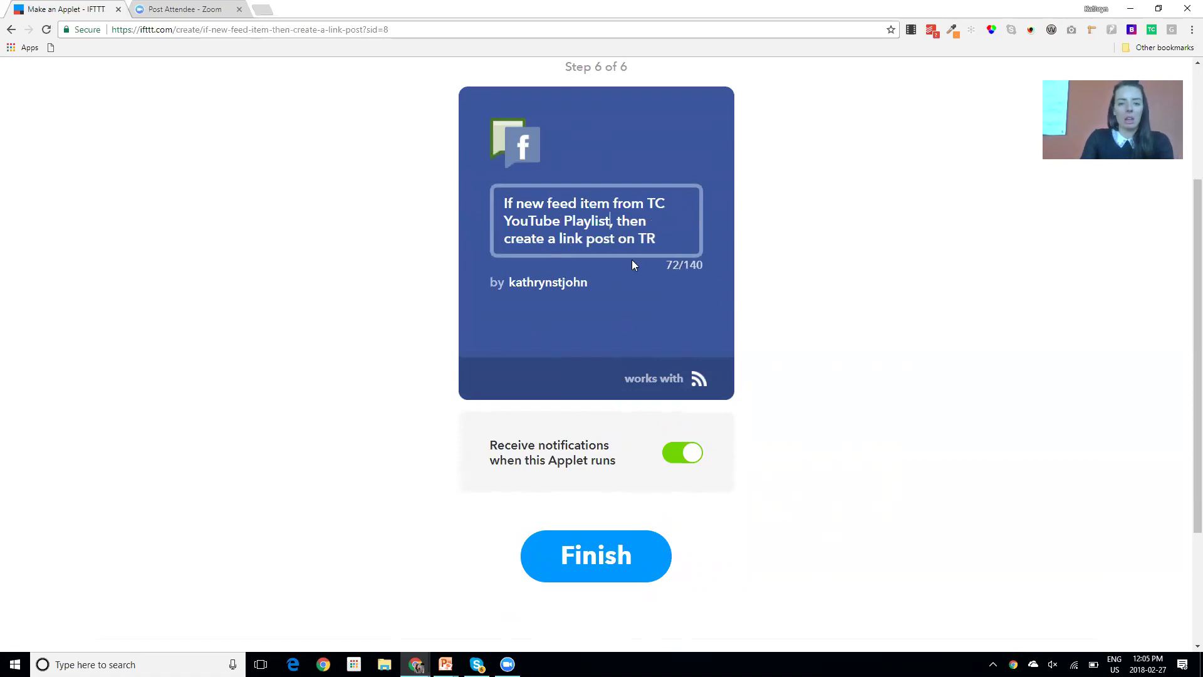
Step: Append 'Facebook Page' after TR at the end of the applet title
double_click(656, 245)
click(669, 240)
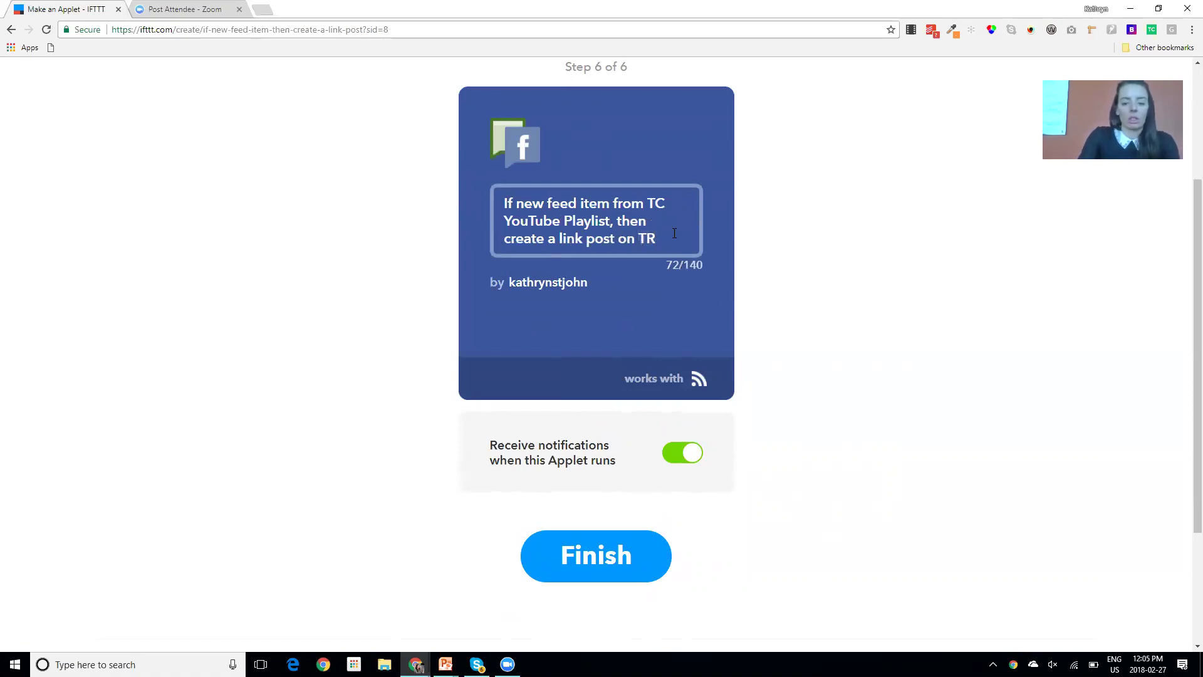
text(Facbeook Page)
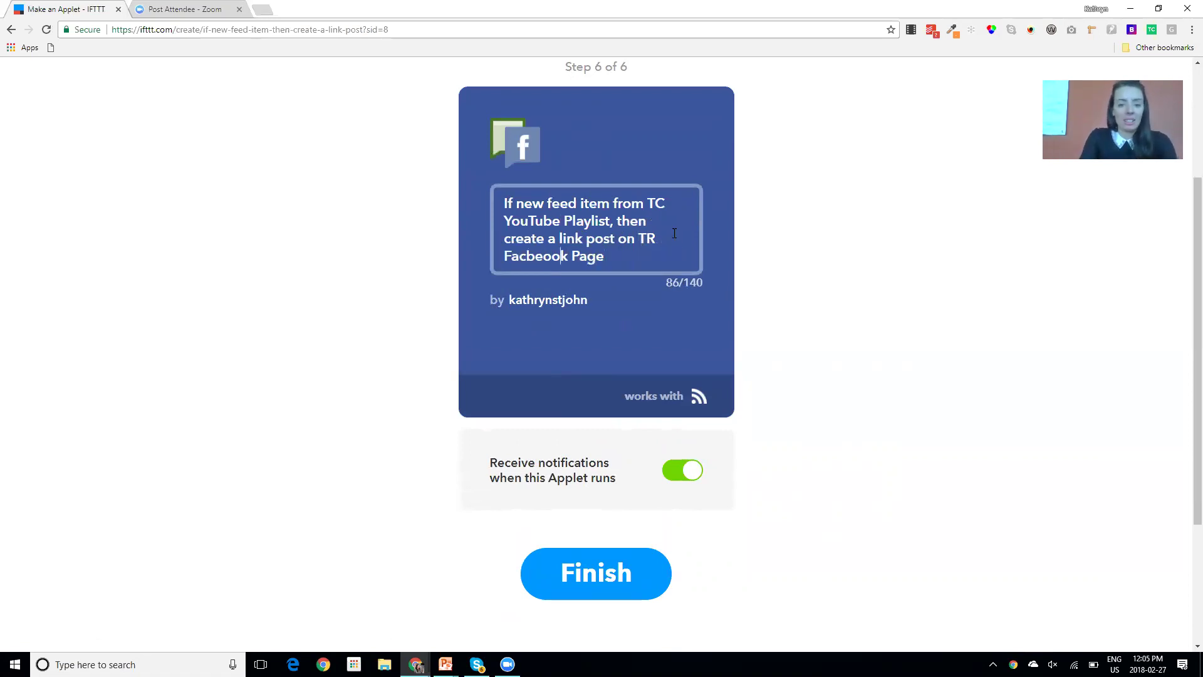
key(BackSpace)
key(BackSpace)
key(BackSpace)
text(ce)
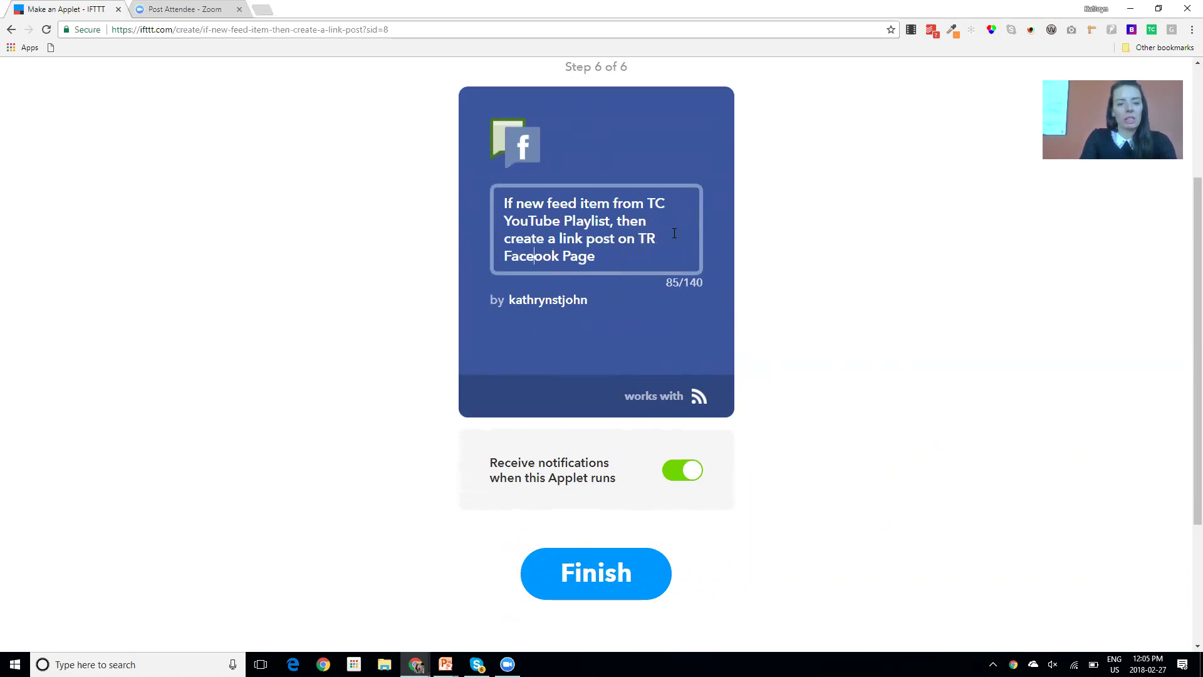
text(b)
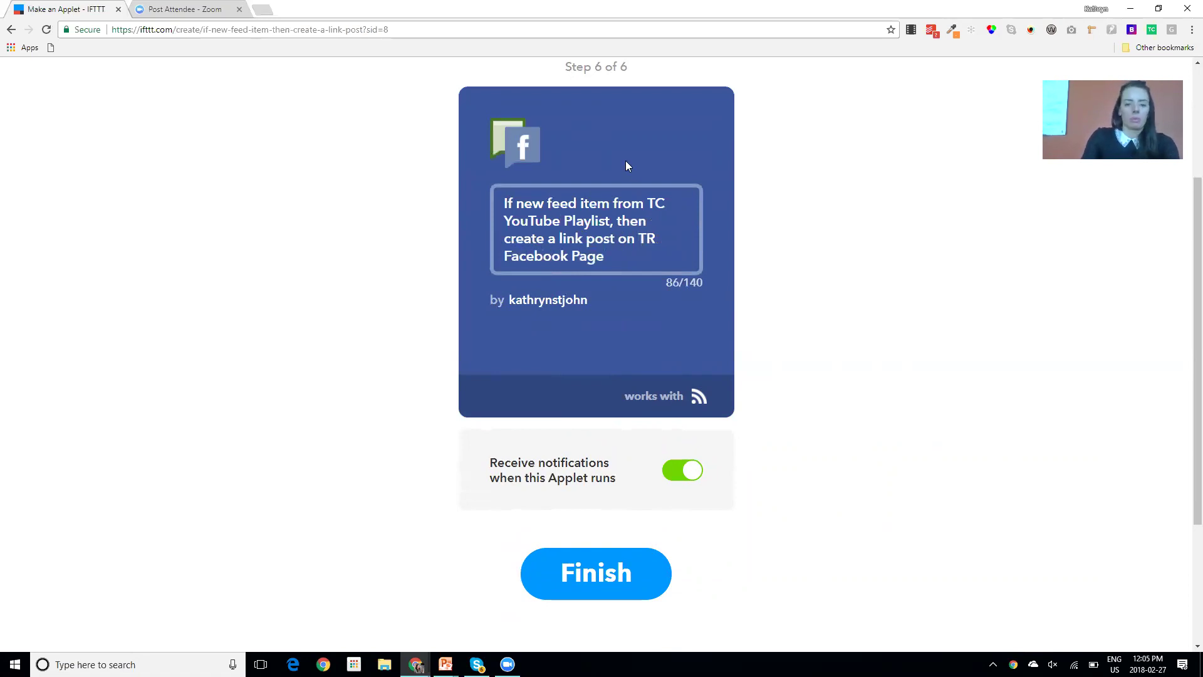
scroll(527, 467, down, 2)
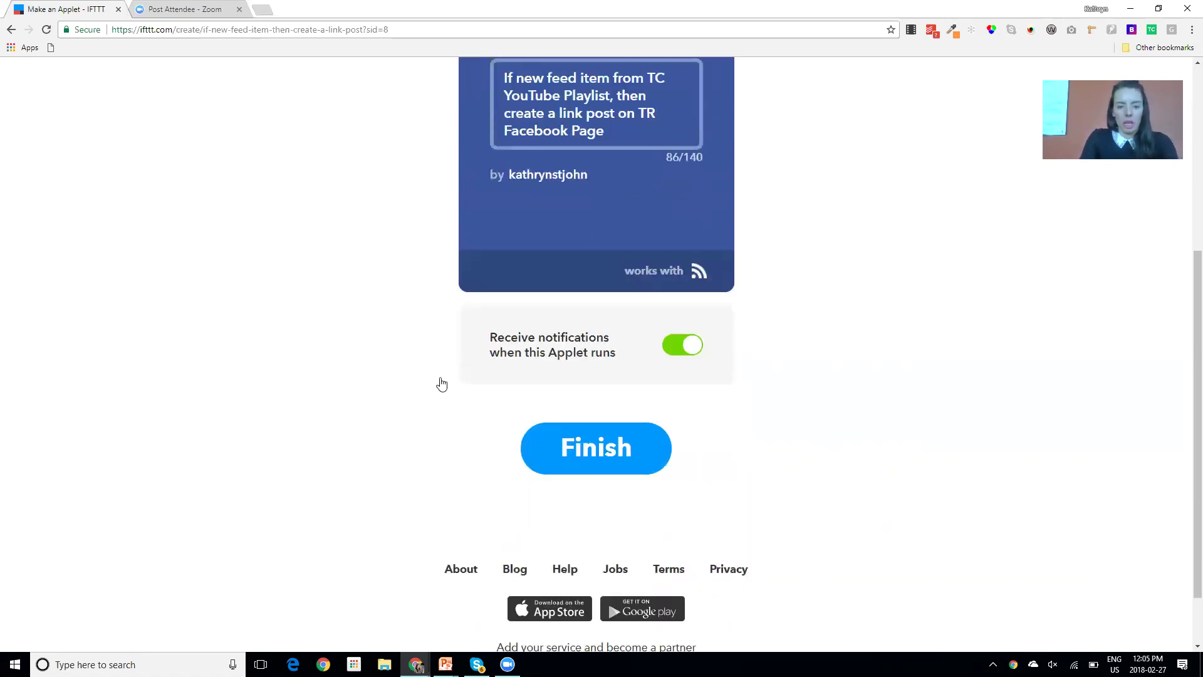
Step: Finish the applet so it's On, then run Check now to confirm 'Applet checked'
click(591, 457)
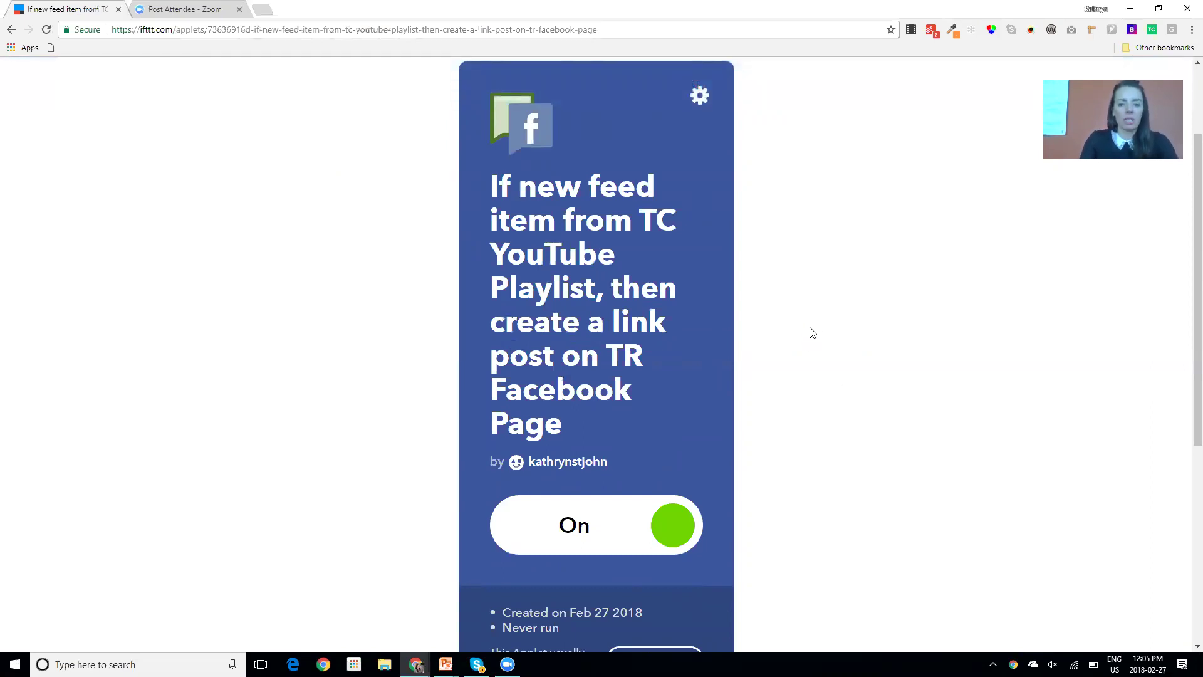
scroll(815, 332, down, 1)
scroll(818, 326, down, 4)
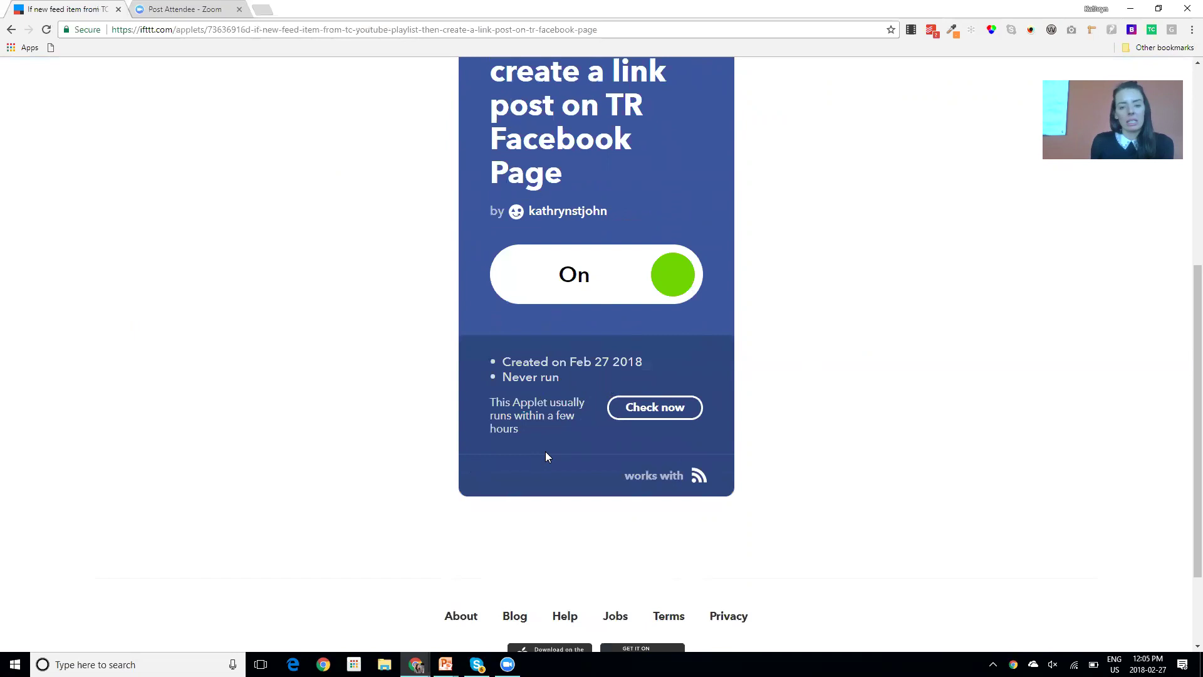
click(642, 408)
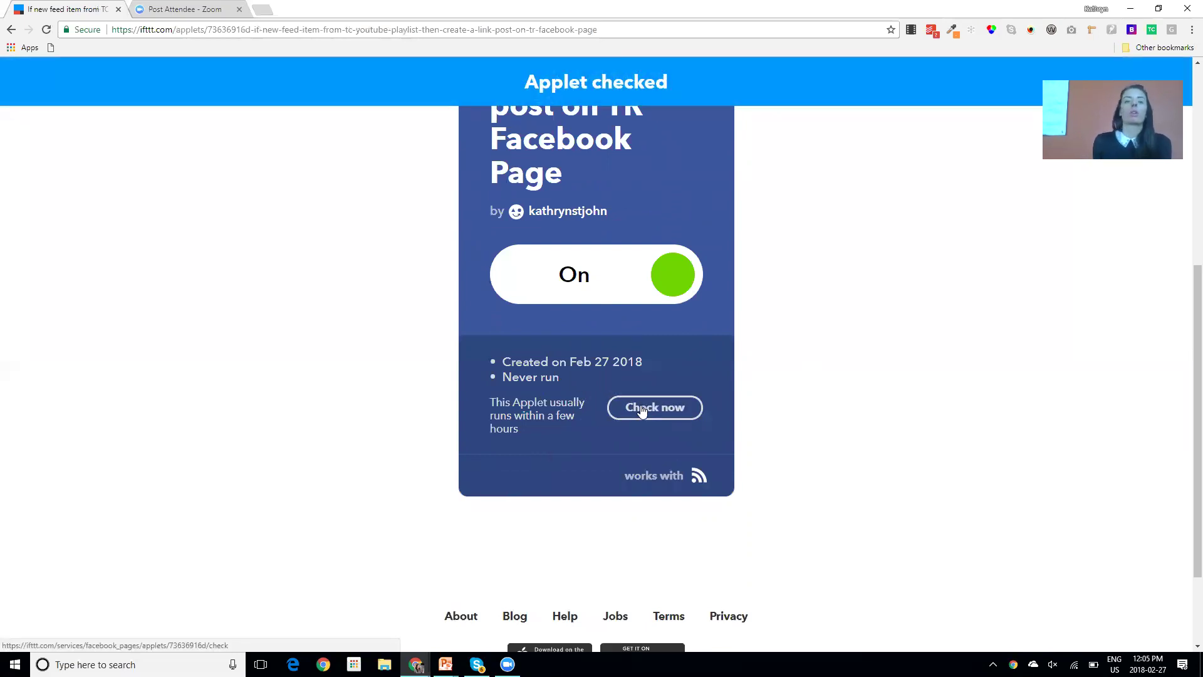